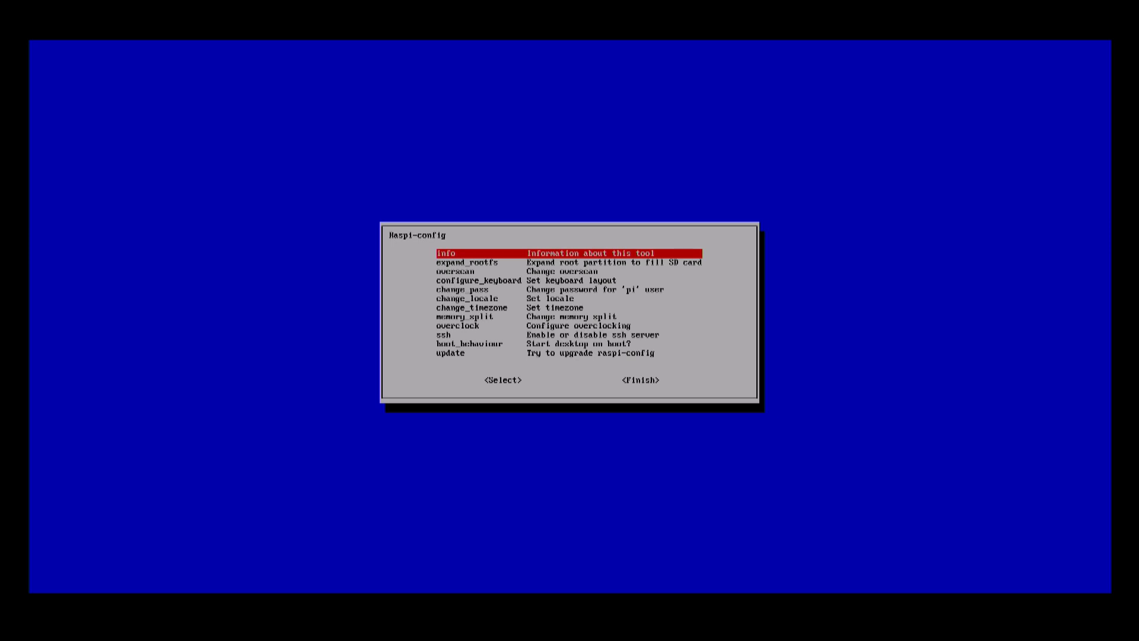
# Run expand_rootfs so the root partition fills the entire SD card
pyautogui.press('Down')
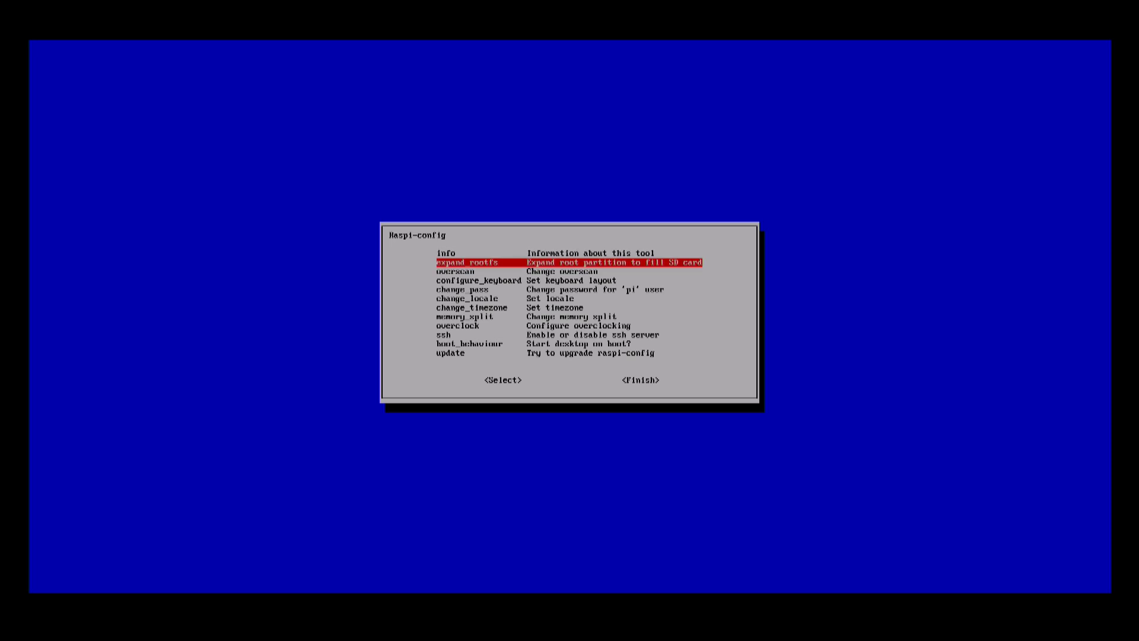
pyautogui.press('Return')
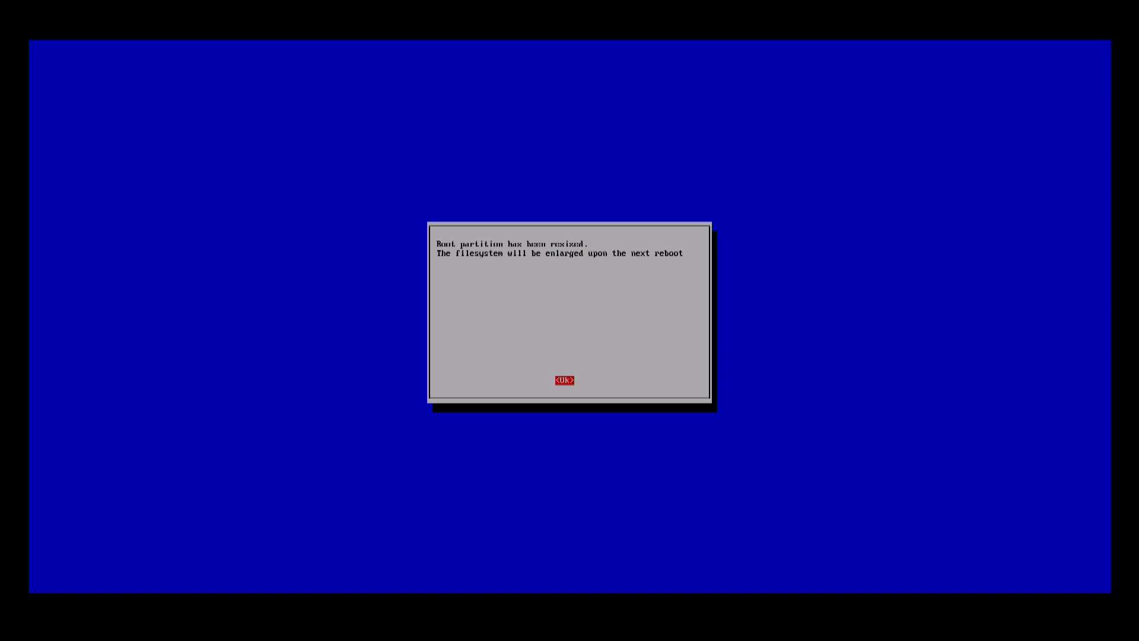
# Dismiss the resize notice, open configure_keyboard and keep the Generic 105-key (Intl) PC model
pyautogui.press('Return')
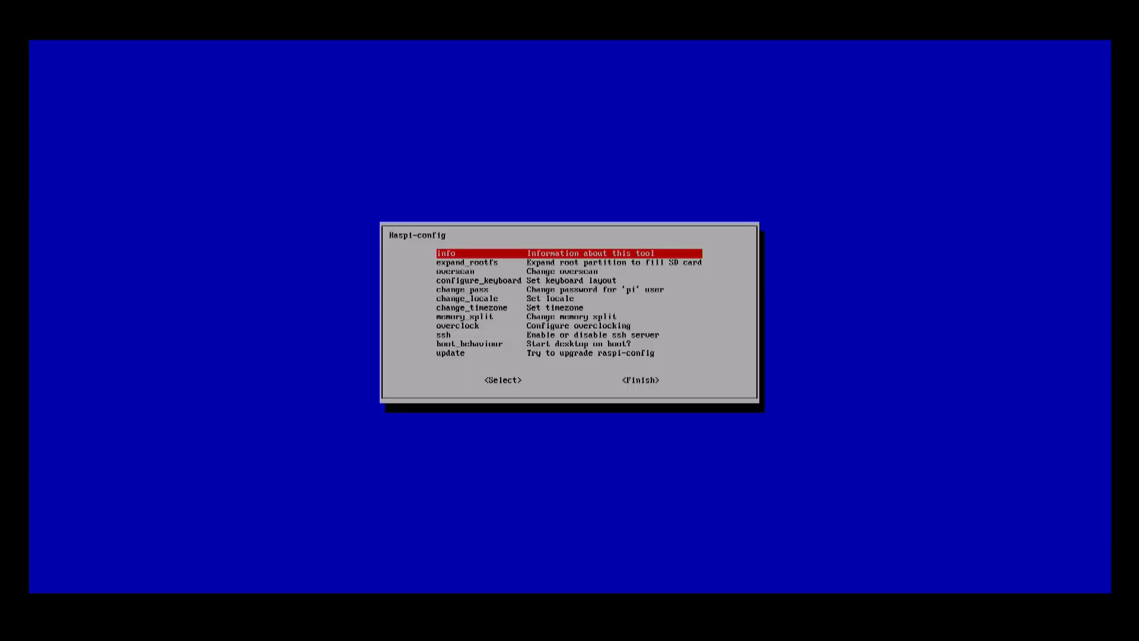
pyautogui.press('Down')
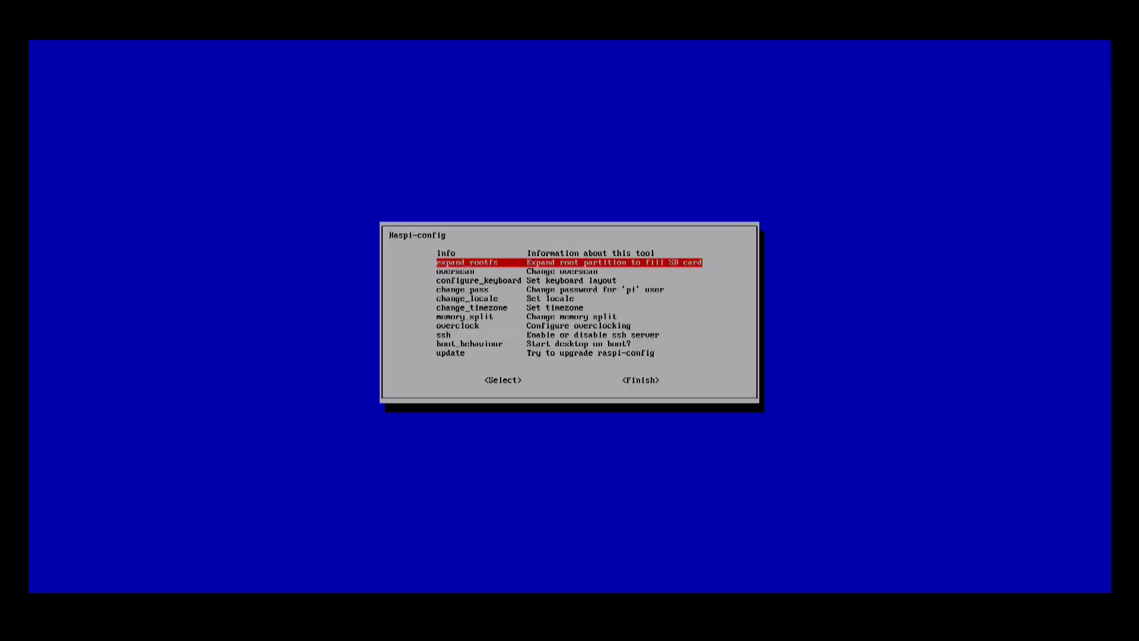
pyautogui.press('Down')
pyautogui.press('Down')
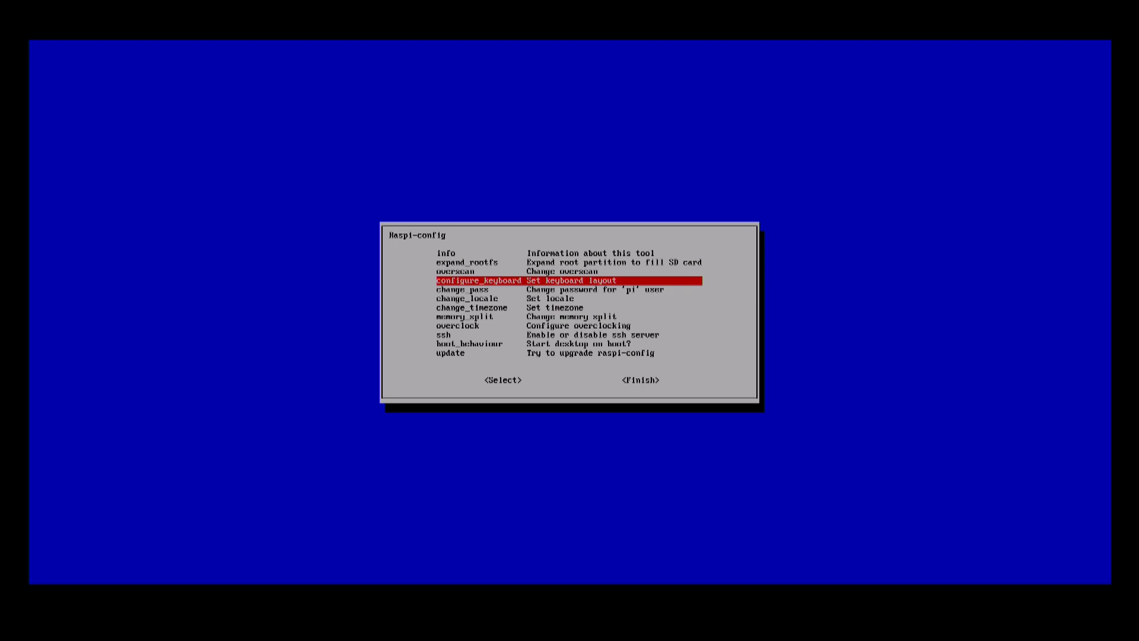
pyautogui.press('Return')
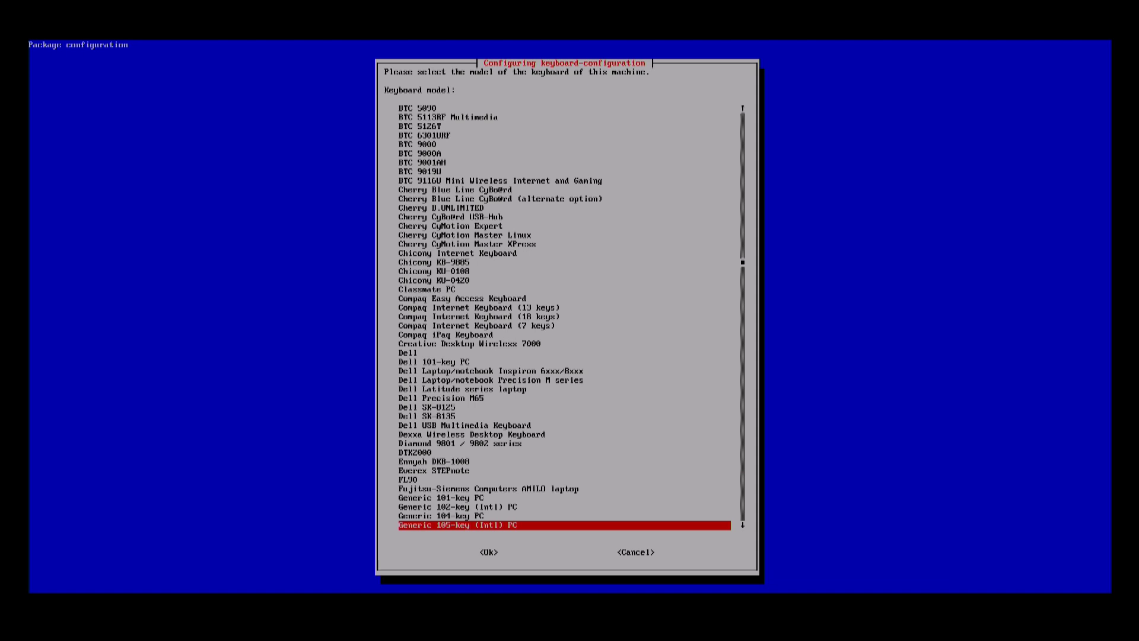
pyautogui.press('Return')
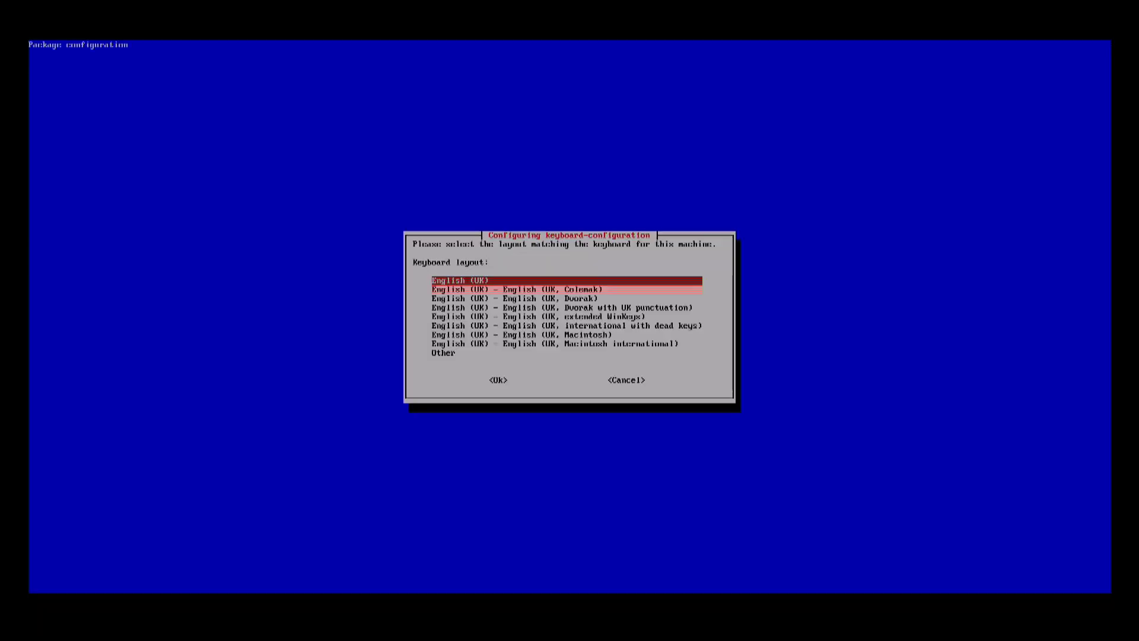
# Pick English (US) under other countries' layouts, with default AltGr and no compose key
pyautogui.press('Down')
pyautogui.press('Down')
pyautogui.press('Down')
pyautogui.press('Down')
pyautogui.press('Down')
pyautogui.press('Down')
pyautogui.press('Down')
pyautogui.press('Down')
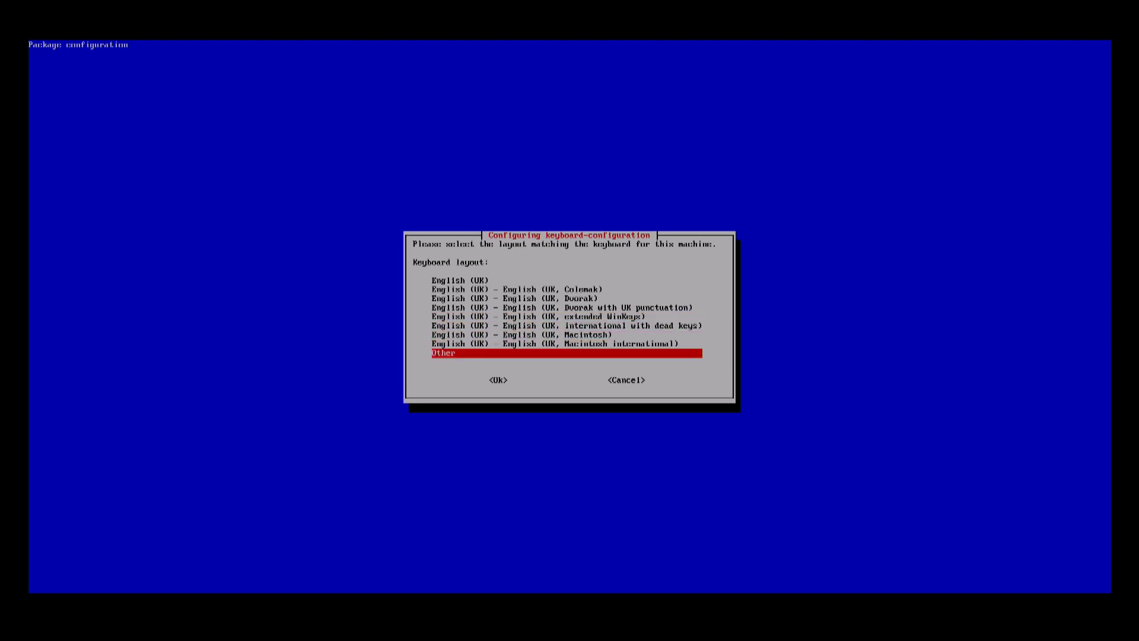
pyautogui.press('Return')
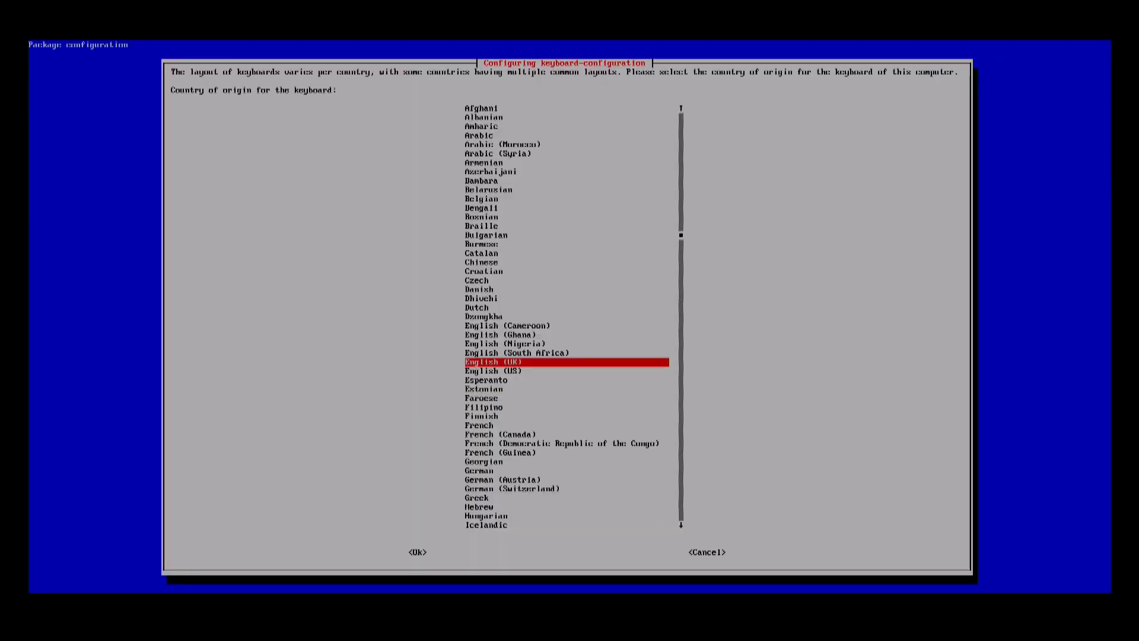
pyautogui.press('Down')
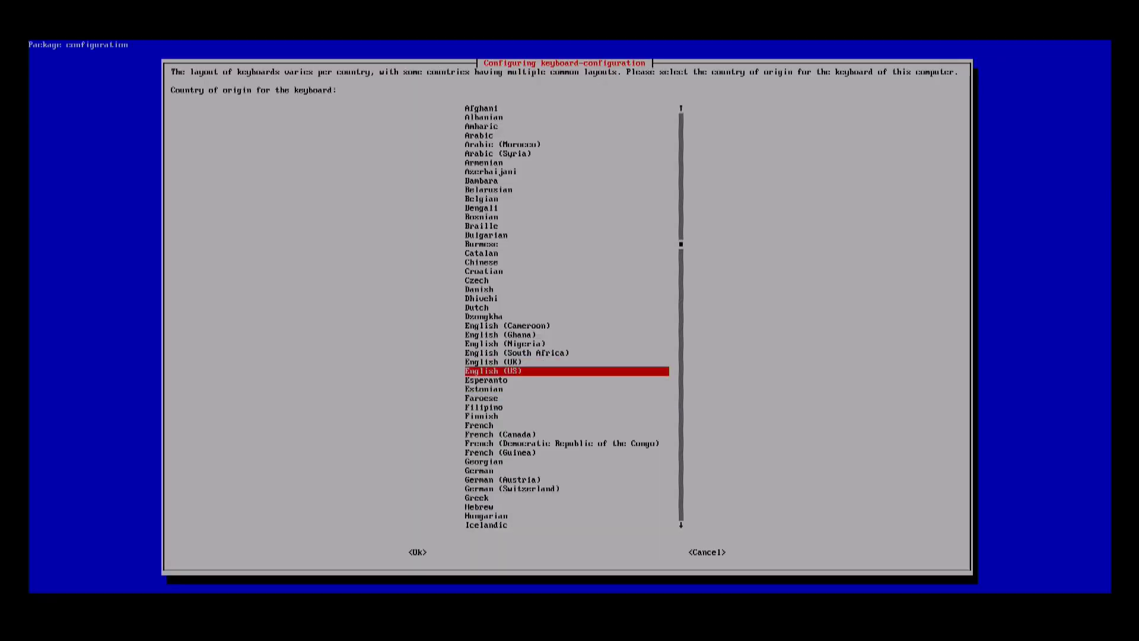
pyautogui.press('Return')
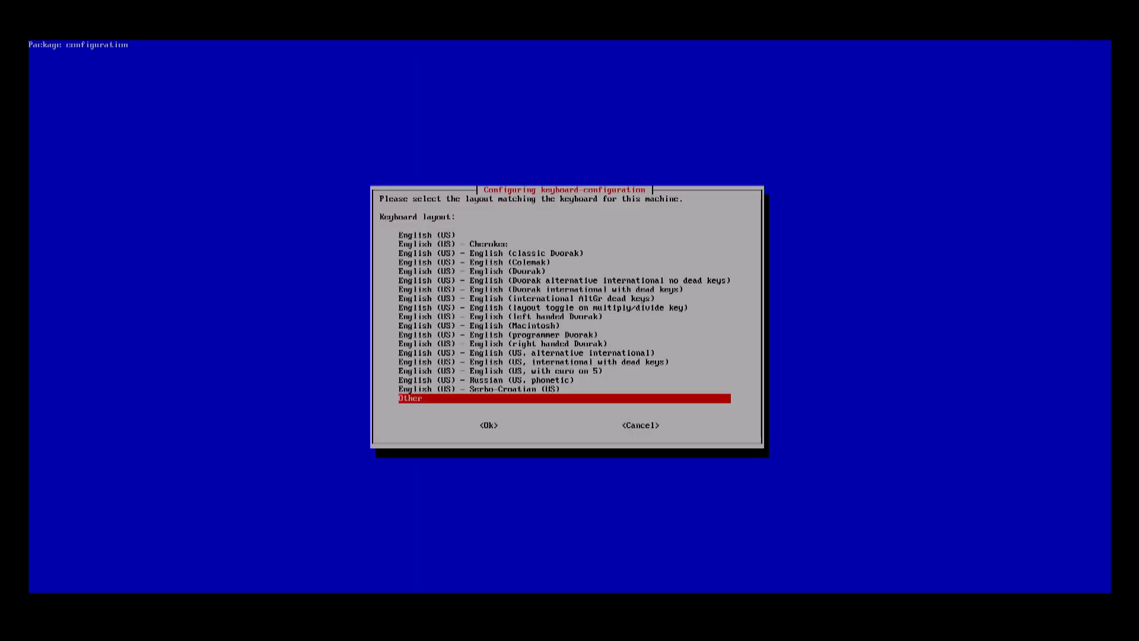
pyautogui.press('Up')
pyautogui.press('Up')
pyautogui.press('Up')
pyautogui.press('Up')
pyautogui.press('Up')
pyautogui.press('Up')
pyautogui.press('Up')
pyautogui.press('Up')
pyautogui.press('Up')
pyautogui.press('Up')
pyautogui.press('Up')
pyautogui.press('Up')
pyautogui.press('Up')
pyautogui.press('Up')
pyautogui.press('Up')
pyautogui.press('Up')
pyautogui.press('Up')
pyautogui.press('Up')
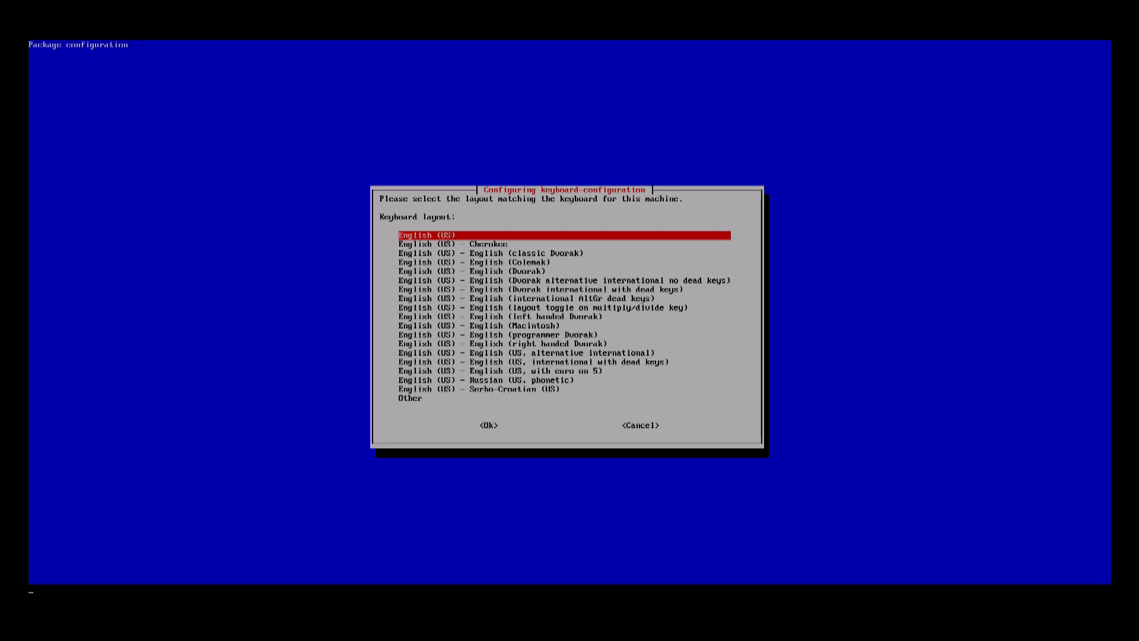
pyautogui.press('Return')
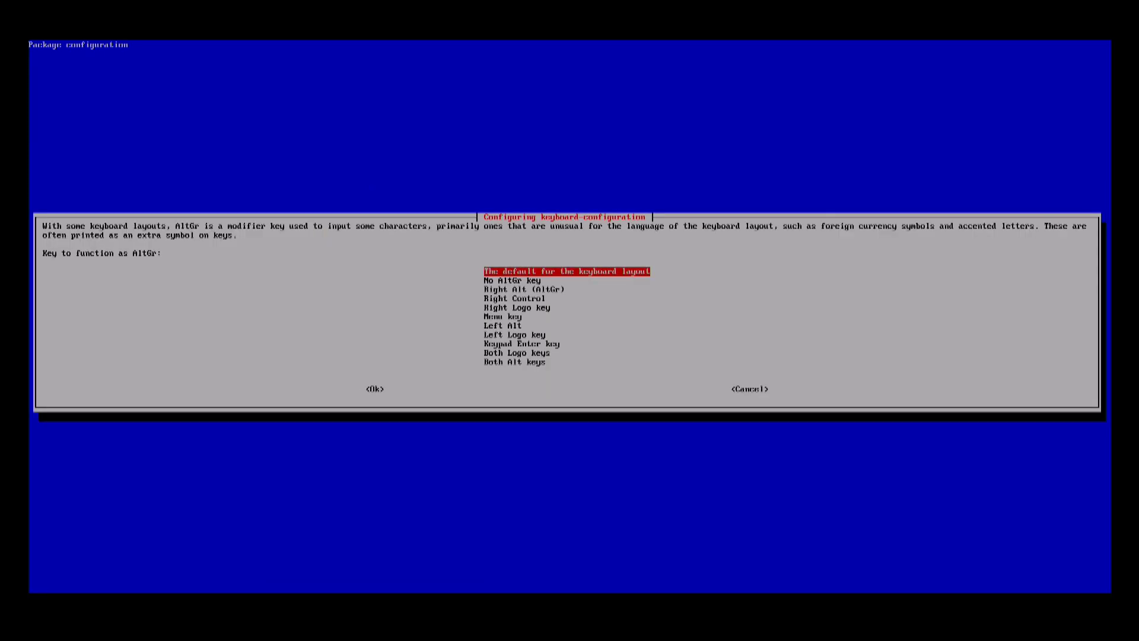
pyautogui.press('Return')
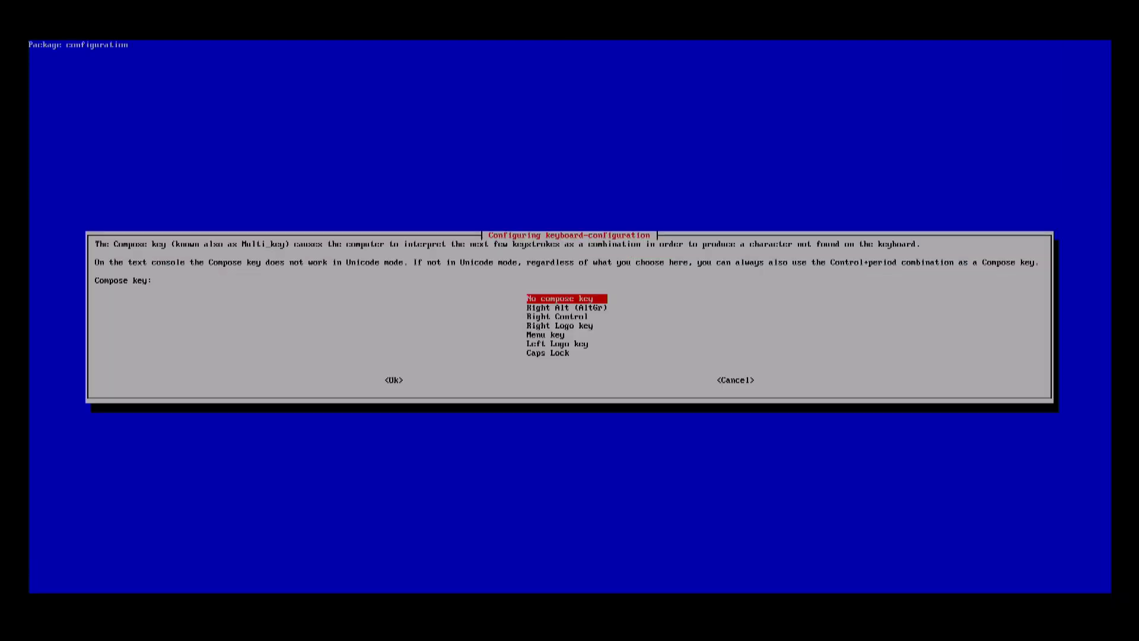
pyautogui.press('Return')
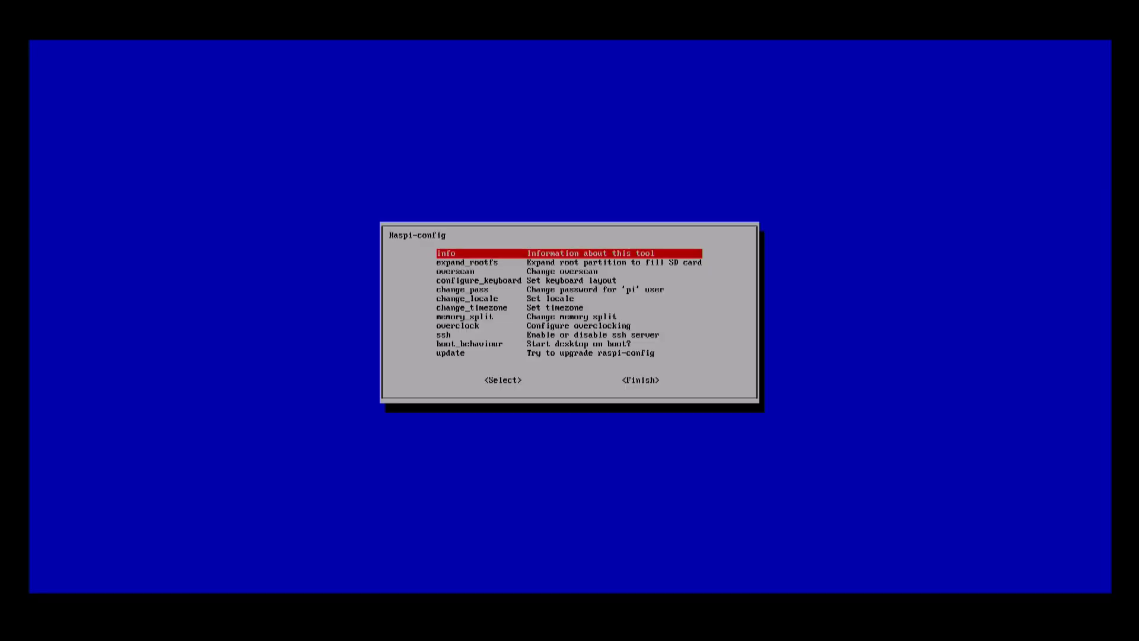
# Open the locale settings, browse the list and accept the selected locales for generation
pyautogui.press('Down')
pyautogui.press('Down')
pyautogui.press('Down')
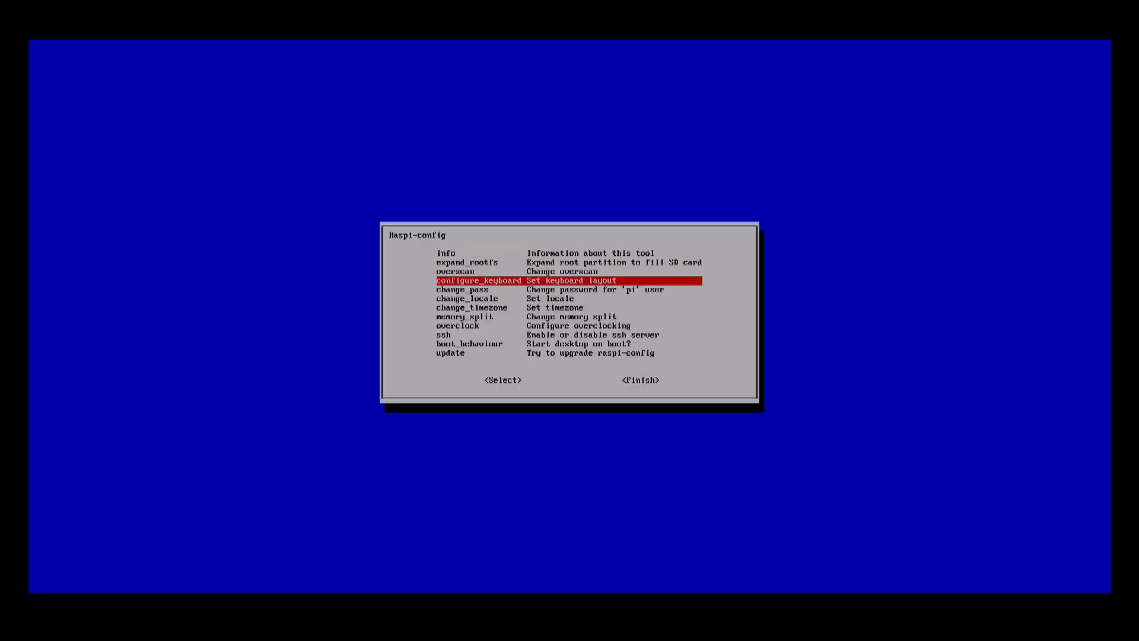
pyautogui.press('Down')
pyautogui.press('Down')
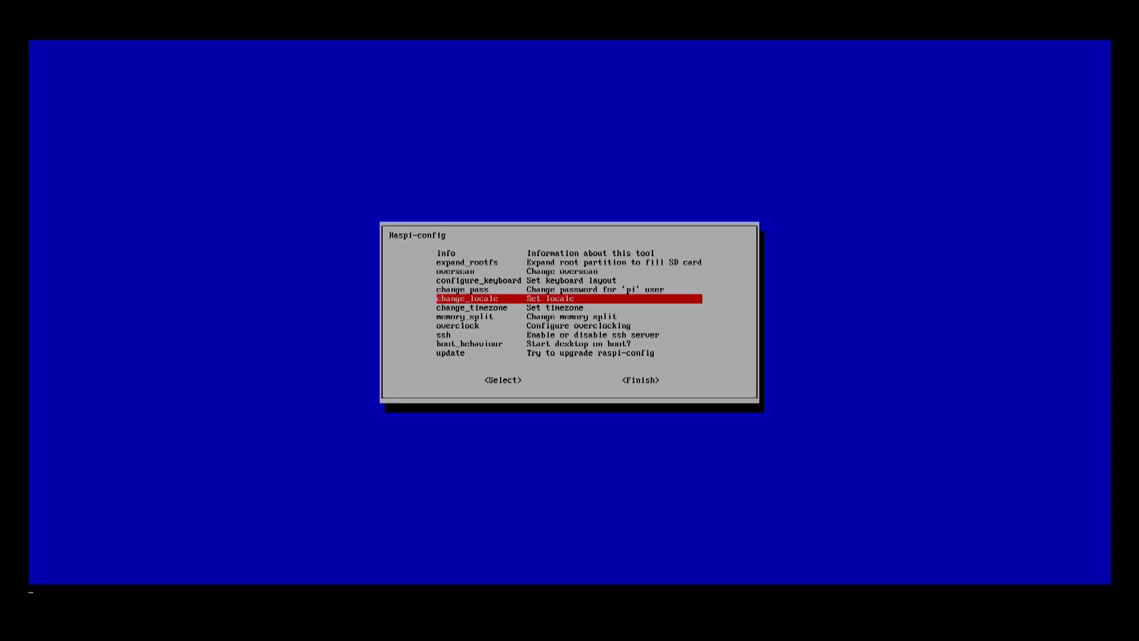
pyautogui.press('Return')
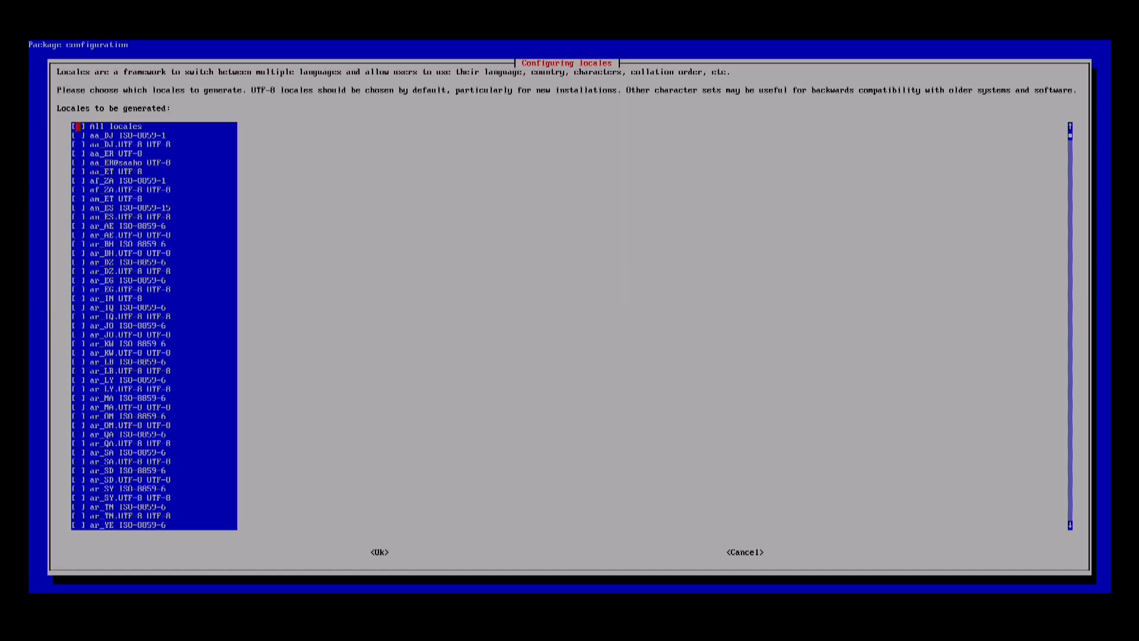
pyautogui.press('Down')
pyautogui.press('Down')
pyautogui.press('Down')
pyautogui.press('Down')
pyautogui.press('Down')
pyautogui.press('Down')
pyautogui.press('Down')
pyautogui.press('Down')
pyautogui.press('Down')
pyautogui.press('Down')
pyautogui.press('Down')
pyautogui.press('Down')
pyautogui.press('Down')
pyautogui.press('Down')
pyautogui.press('Down')
pyautogui.press('Down')
pyautogui.press('Down')
pyautogui.press('Down')
pyautogui.press('Down')
pyautogui.press('Down')
pyautogui.press('Down')
pyautogui.press('Down')
pyautogui.press('Down')
pyautogui.press('Down')
pyautogui.press('Down')
pyautogui.press('Down')
pyautogui.press('Down')
pyautogui.press('Down')
pyautogui.press('Down')
pyautogui.press('Down')
pyautogui.press('Down')
pyautogui.press('Down')
pyautogui.press('Down')
pyautogui.press('Down')
pyautogui.press('Down')
pyautogui.press('Down')
pyautogui.press('Down')
pyautogui.press('Down')
pyautogui.press('Down')
pyautogui.press('Down')
pyautogui.press('Down')
pyautogui.press('Down')
pyautogui.press('Down')
pyautogui.press('Down')
pyautogui.press('Down')
pyautogui.press('Down')
pyautogui.press('Down')
pyautogui.press('Down')
pyautogui.press('Down')
pyautogui.press('Down')
pyautogui.press('Down')
pyautogui.press('Down')
pyautogui.press('Down')
pyautogui.press('Down')
pyautogui.press('Down')
pyautogui.press('Down')
pyautogui.press('Down')
pyautogui.press('Down')
pyautogui.press('Down')
pyautogui.press('Down')
pyautogui.press('Down')
pyautogui.press('Down')
pyautogui.press('Down')
pyautogui.press('Down')
pyautogui.press('Down')
pyautogui.press('Down')
pyautogui.press('Down')
pyautogui.press('Down')
pyautogui.press('Down')
pyautogui.press('Down')
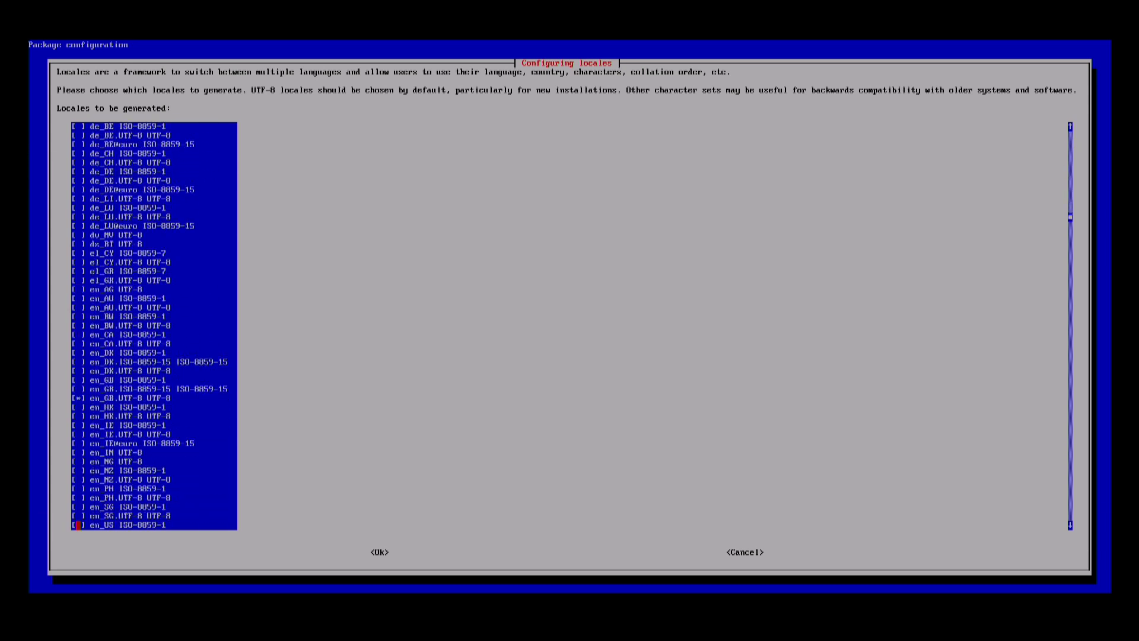
pyautogui.press('Up')
pyautogui.press('Up')
pyautogui.press('Up')
pyautogui.press('Up')
pyautogui.press('Up')
pyautogui.press('Up')
pyautogui.press('Up')
pyautogui.press('Up')
pyautogui.press('Up')
pyautogui.press('Up')
pyautogui.press('Up')
pyautogui.press('Up')
pyautogui.press('Up')
pyautogui.press('Up')
pyautogui.press('Down')
pyautogui.press('Down')
pyautogui.press('Down')
pyautogui.press('Down')
pyautogui.press('Down')
pyautogui.press('Down')
pyautogui.press('Down')
pyautogui.press('Down')
pyautogui.press('Down')
pyautogui.press('Down')
pyautogui.press('Down')
pyautogui.press('Down')
pyautogui.press('Down')
pyautogui.press('Down')
pyautogui.press('Down')
pyautogui.press('Down')
pyautogui.press('Down')
pyautogui.press('Down')
pyautogui.press('Down')
pyautogui.press('Down')
pyautogui.press('Down')
pyautogui.press('Down')
pyautogui.press('Down')
pyautogui.press('Down')
pyautogui.press('Down')
pyautogui.press('Down')
pyautogui.press('Down')
pyautogui.press('Down')
pyautogui.press('Down')
pyautogui.press('Down')
pyautogui.press('Down')
pyautogui.press('Down')
pyautogui.press('Down')
pyautogui.press('Down')
pyautogui.press('Down')
pyautogui.press('Down')
pyautogui.press('Down')
pyautogui.press('Down')
pyautogui.press('Down')
pyautogui.press('Down')
pyautogui.press('Down')
pyautogui.press('Down')
pyautogui.press('Down')
pyautogui.press('Down')
pyautogui.press('Down')
pyautogui.press('Down')
pyautogui.press('Down')
pyautogui.press('Down')
pyautogui.press('Down')
pyautogui.press('Down')
pyautogui.press('Down')
pyautogui.press('Down')
pyautogui.press('Down')
pyautogui.press('Down')
pyautogui.press('Down')
pyautogui.press('Down')
pyautogui.press('Down')
pyautogui.press('Down')
pyautogui.press('Up')
pyautogui.press('Up')
pyautogui.press('Up')
pyautogui.press('Up')
pyautogui.press('Up')
pyautogui.press('Up')
pyautogui.press('Up')
pyautogui.press('Up')
pyautogui.press('Up')
pyautogui.press('Up')
pyautogui.press('Up')
pyautogui.press('Up')
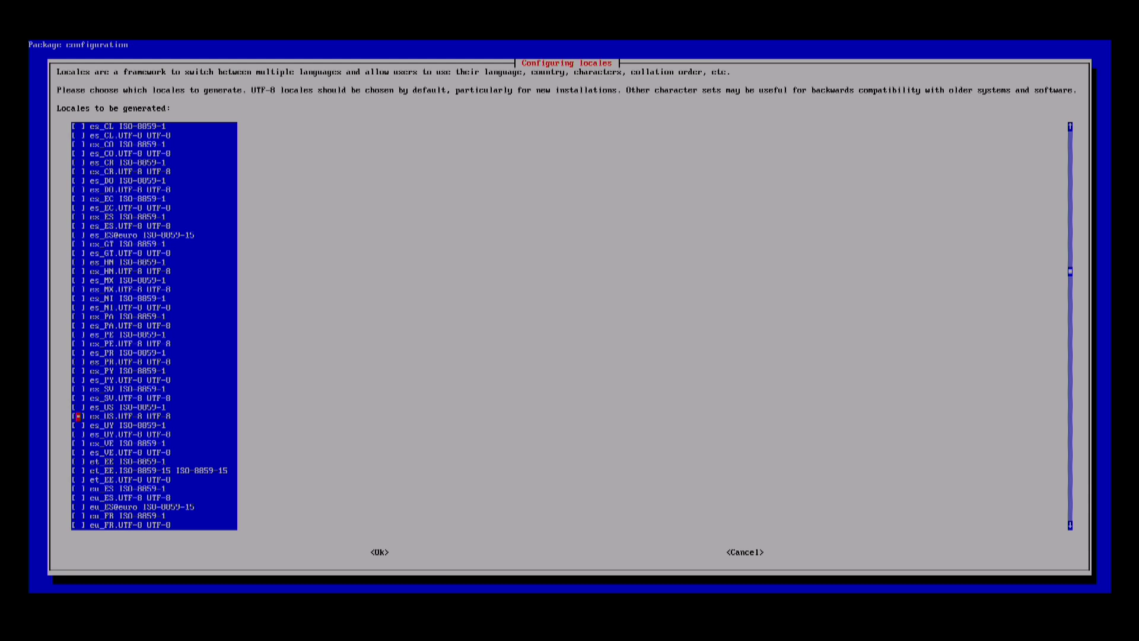
pyautogui.press('Tab')
pyautogui.press('Return')
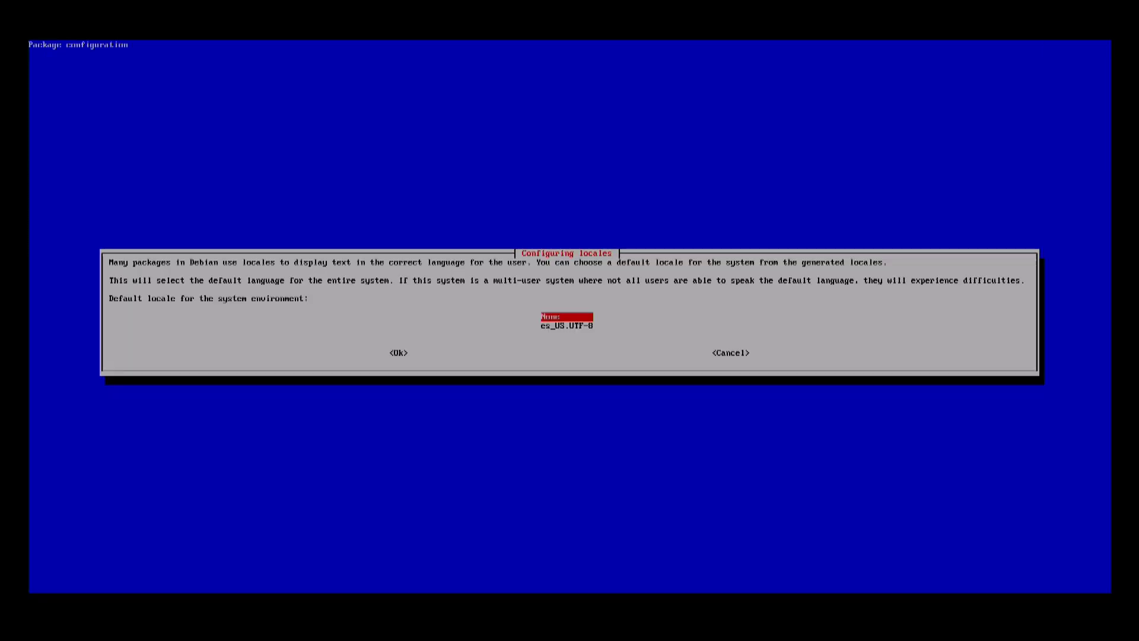
# Make es_US.UTF-8 the system's default locale
pyautogui.press('Down')
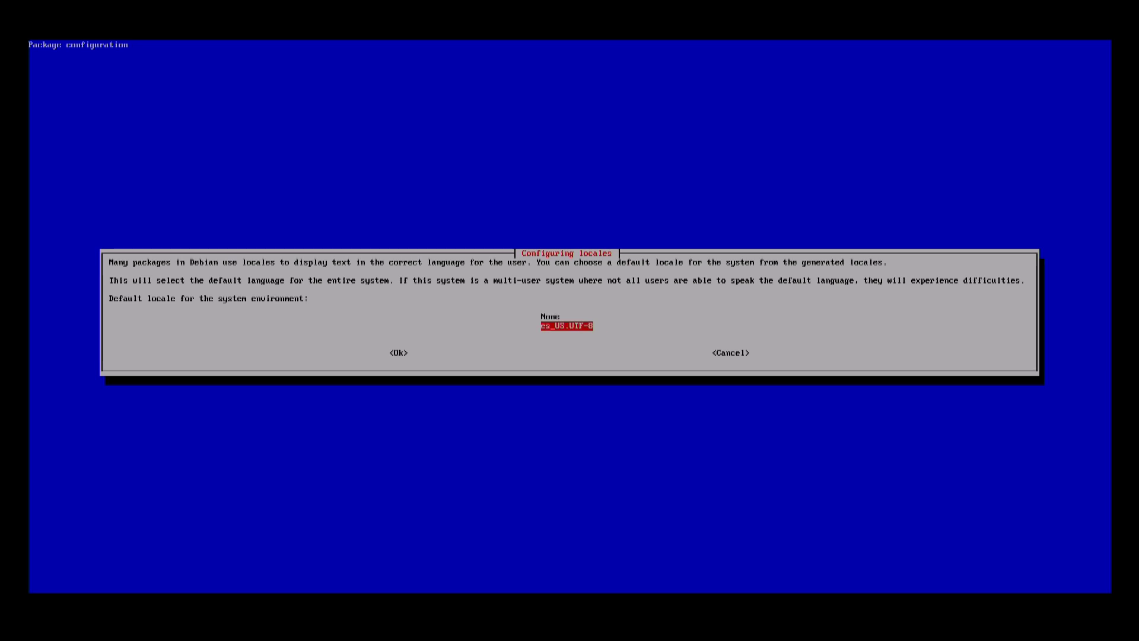
pyautogui.press('Tab')
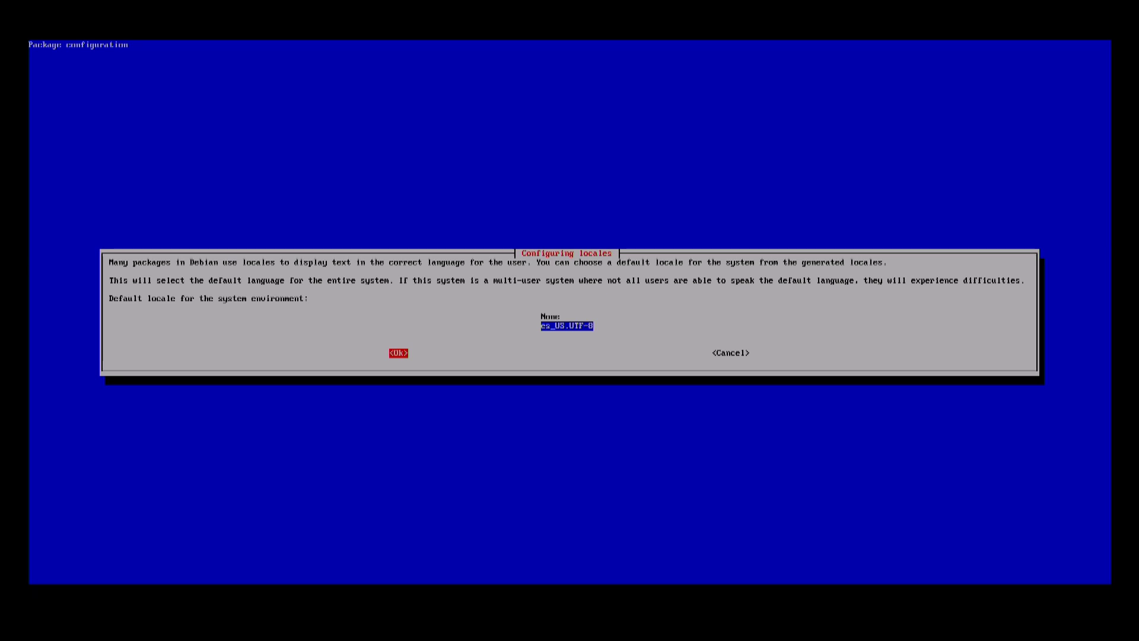
pyautogui.press('Return')
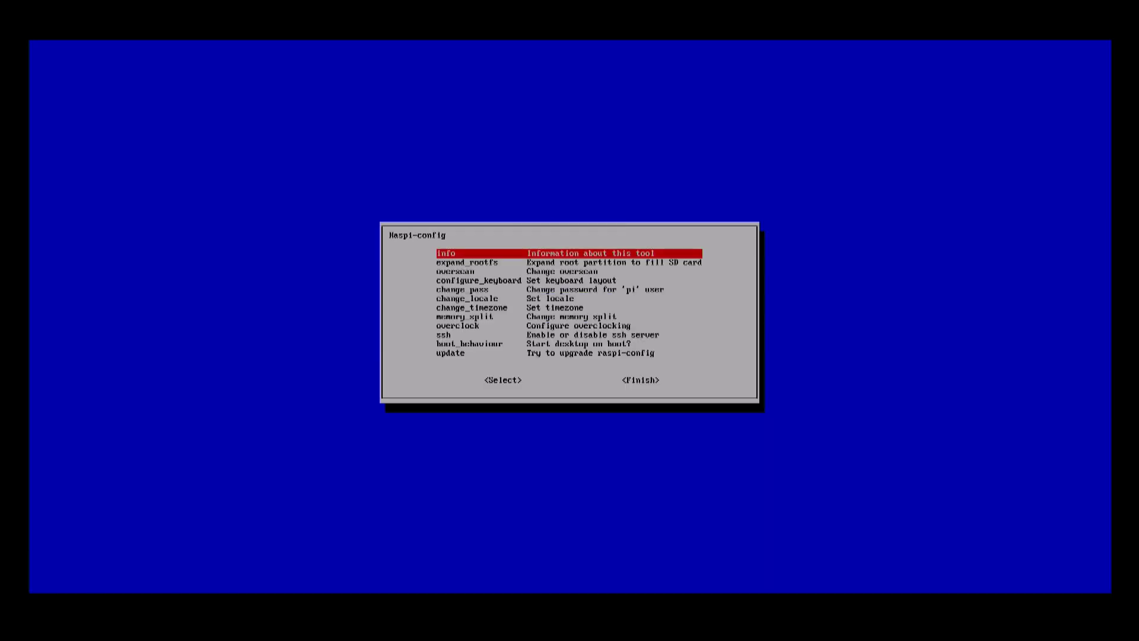
# Set the time zone to US / Eastern with change_timezone
pyautogui.press('Down')
pyautogui.press('Down')
pyautogui.press('Down')
pyautogui.press('Down')
pyautogui.press('Down')
pyautogui.press('Down')
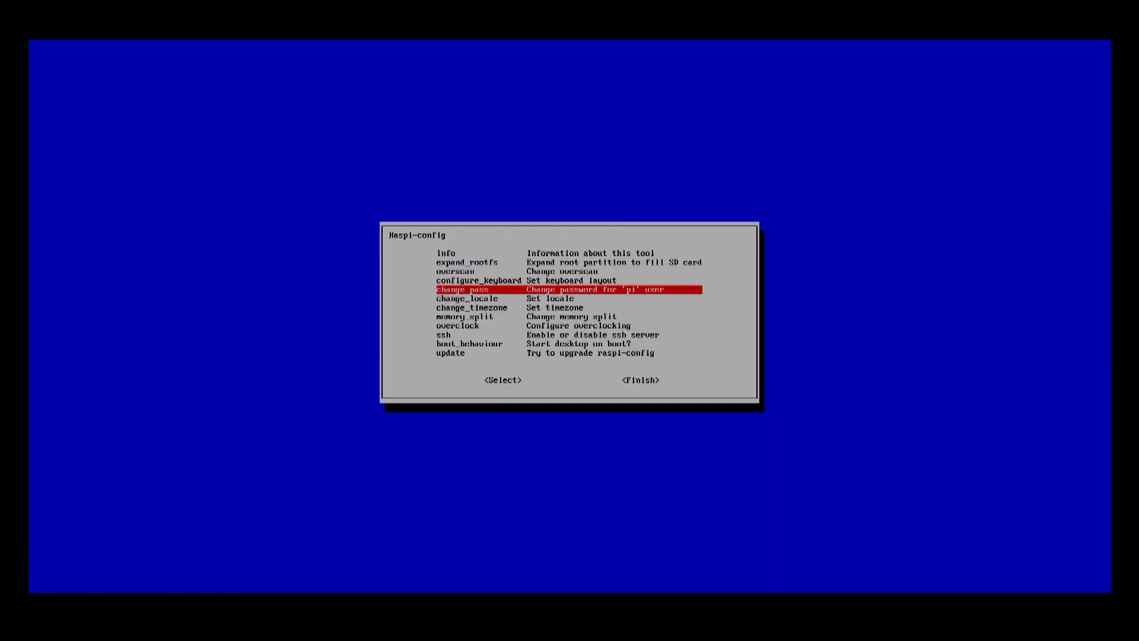
pyautogui.press('Return')
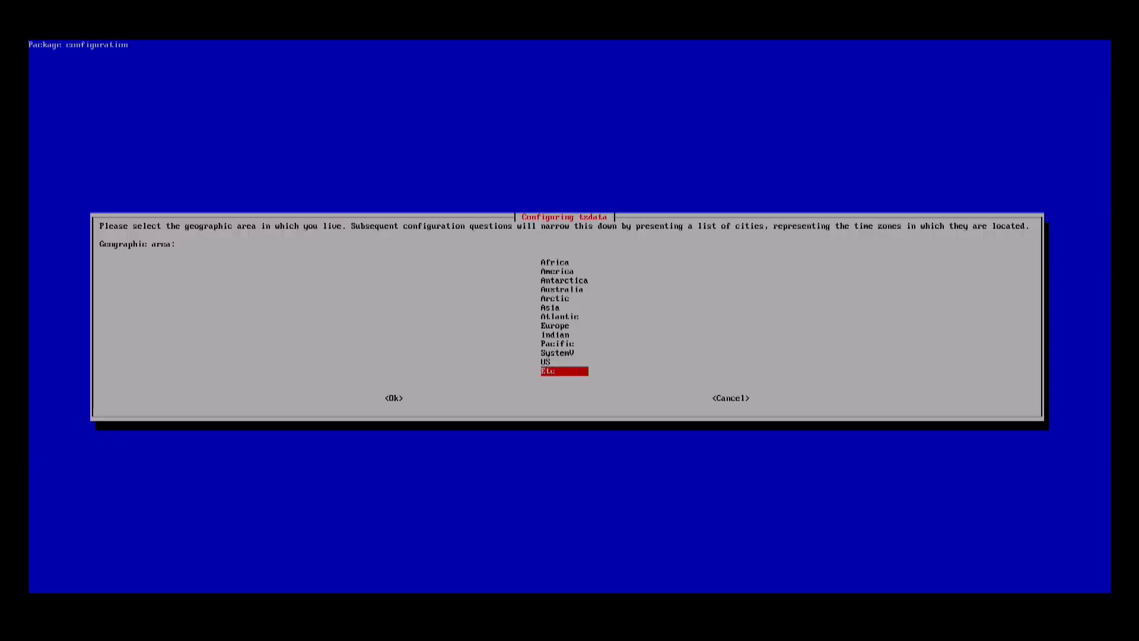
pyautogui.press('Up')
pyautogui.press('Return')
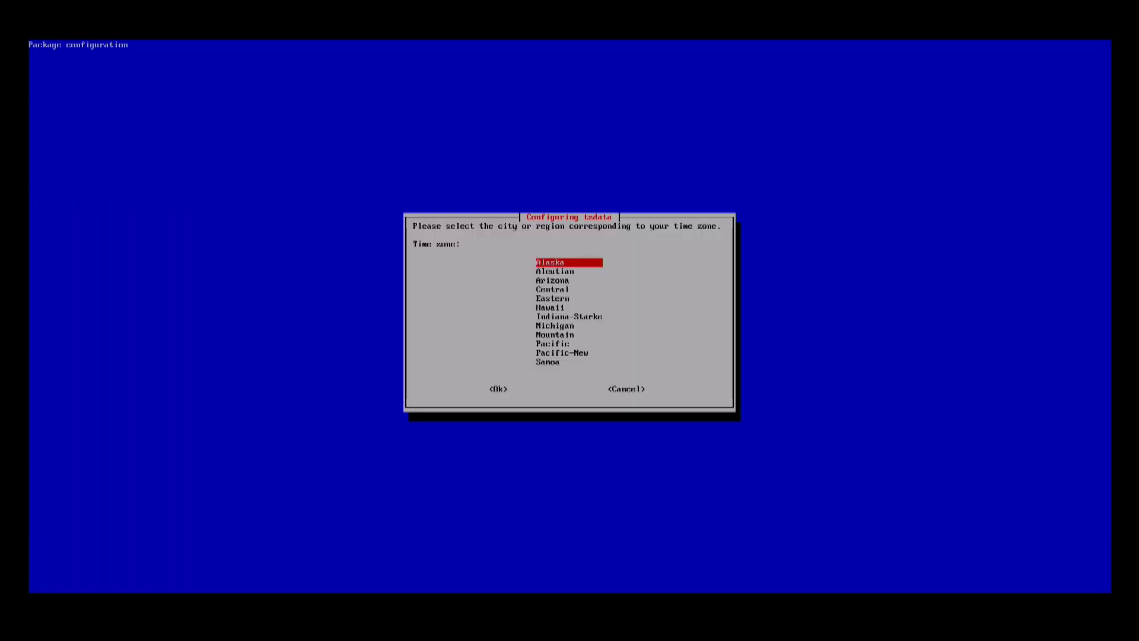
pyautogui.press('Down')
pyautogui.press('Down')
pyautogui.press('Down')
pyautogui.press('Down')
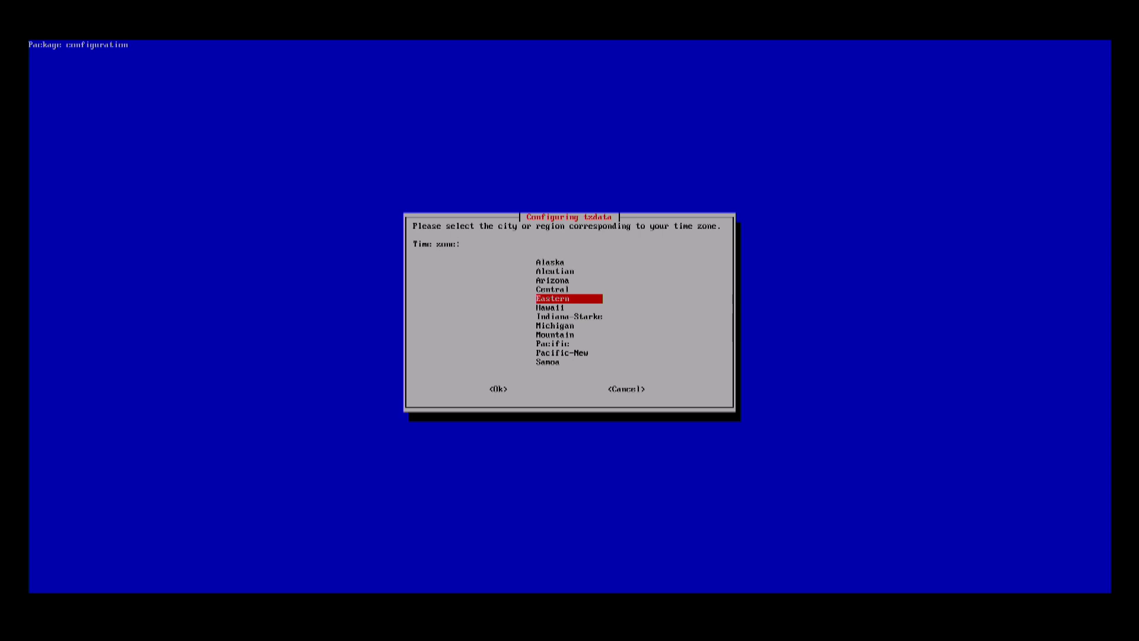
pyautogui.press('Return')
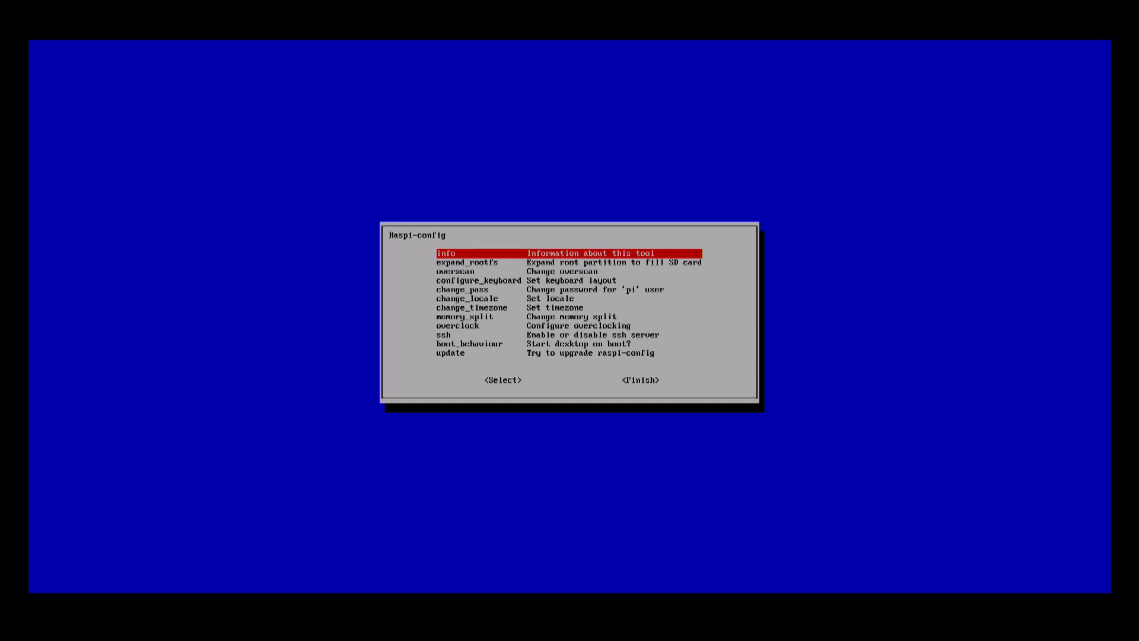
# Answer Yes in boot_behaviour so the Pi boots straight to the desktop
pyautogui.press('Down')
pyautogui.press('Down')
pyautogui.press('Down')
pyautogui.press('Down')
pyautogui.press('Down')
pyautogui.press('Down')
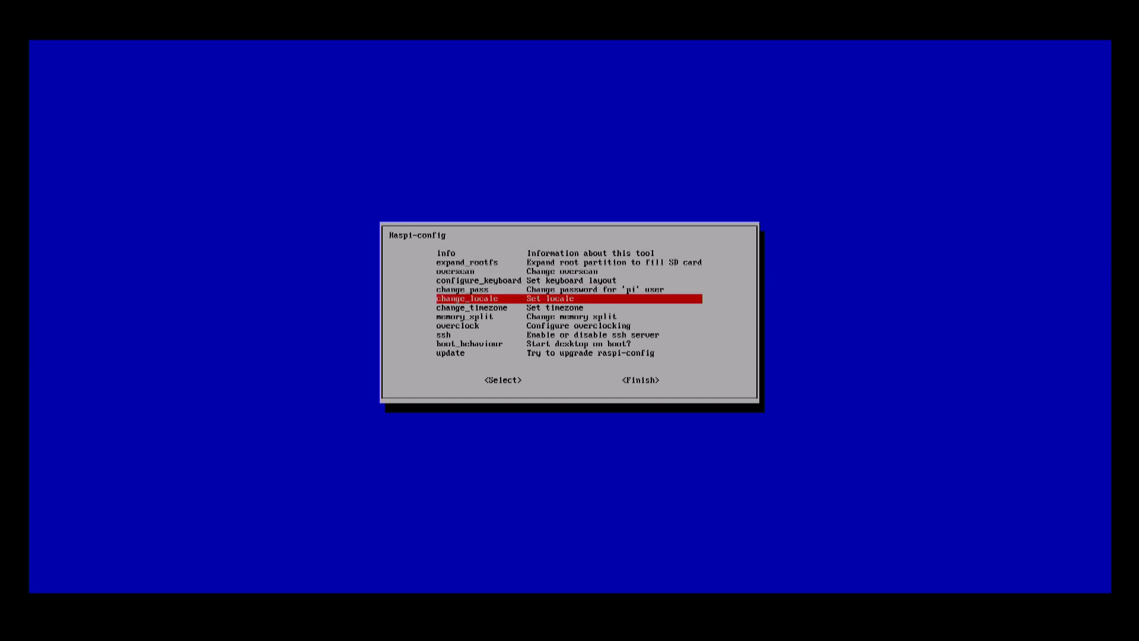
pyautogui.press('Down')
pyautogui.press('Down')
pyautogui.press('Down')
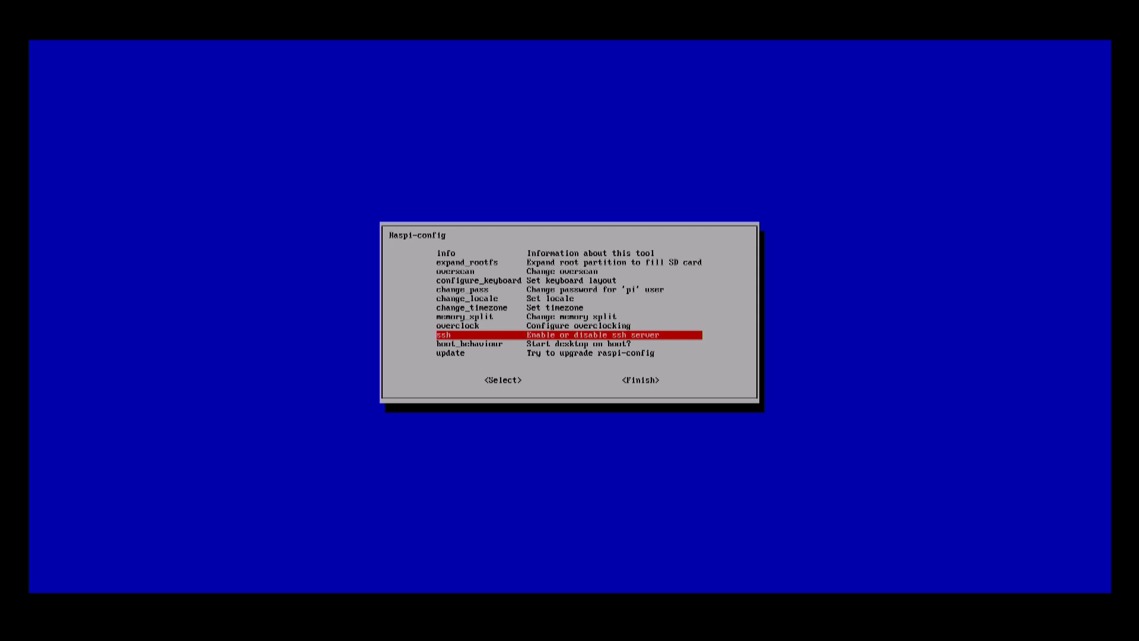
pyautogui.press('Down')
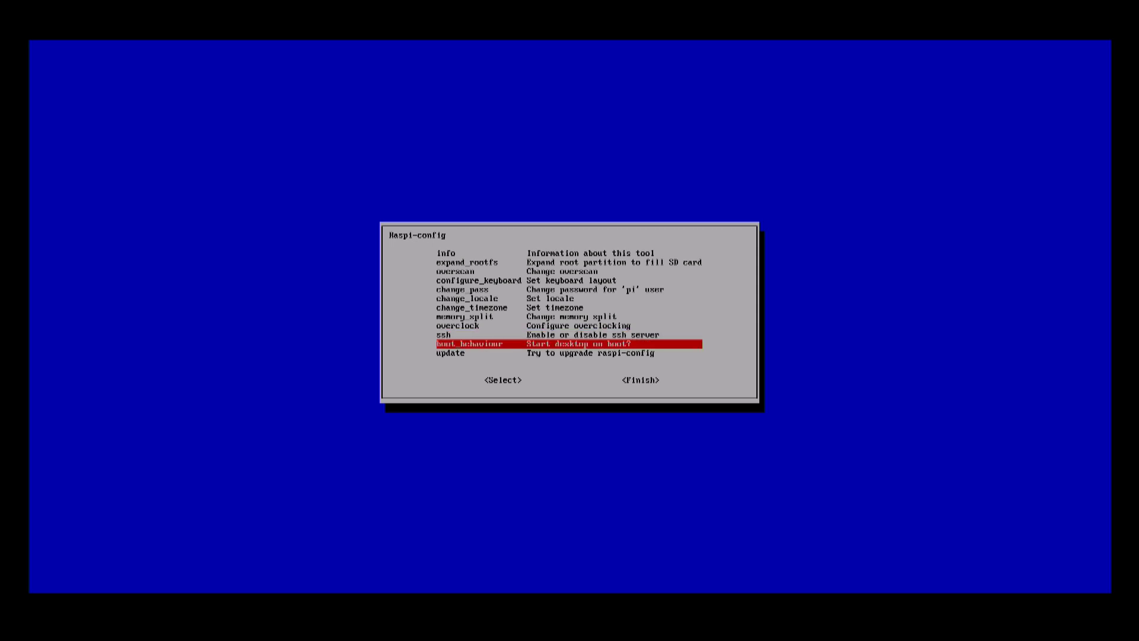
pyautogui.press('Return')
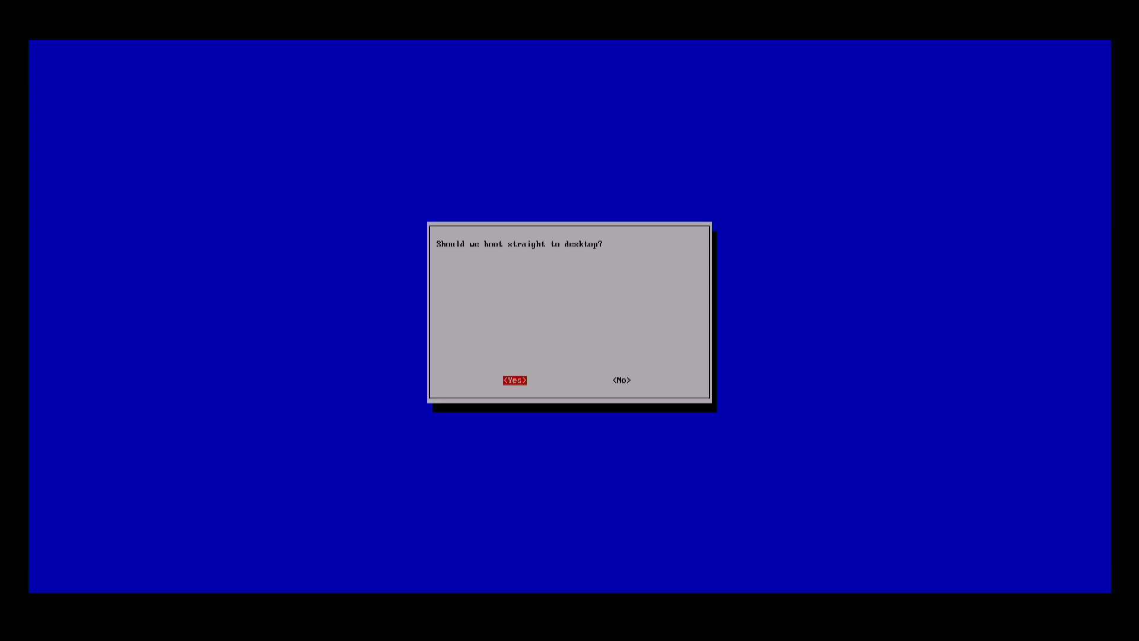
pyautogui.press('Return')
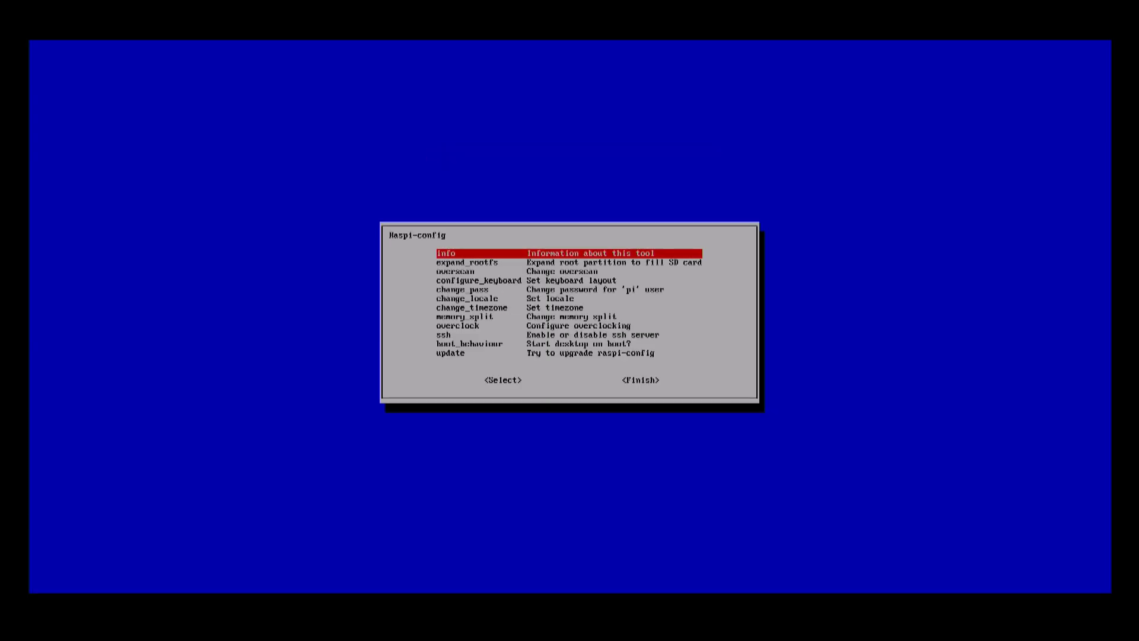
# Finish raspi-config and confirm rebooting the Pi now
pyautogui.press('Down')
pyautogui.press('Down')
pyautogui.press('Down')
pyautogui.press('Down')
pyautogui.press('Down')
pyautogui.press('Down')
pyautogui.press('Down')
pyautogui.press('Down')
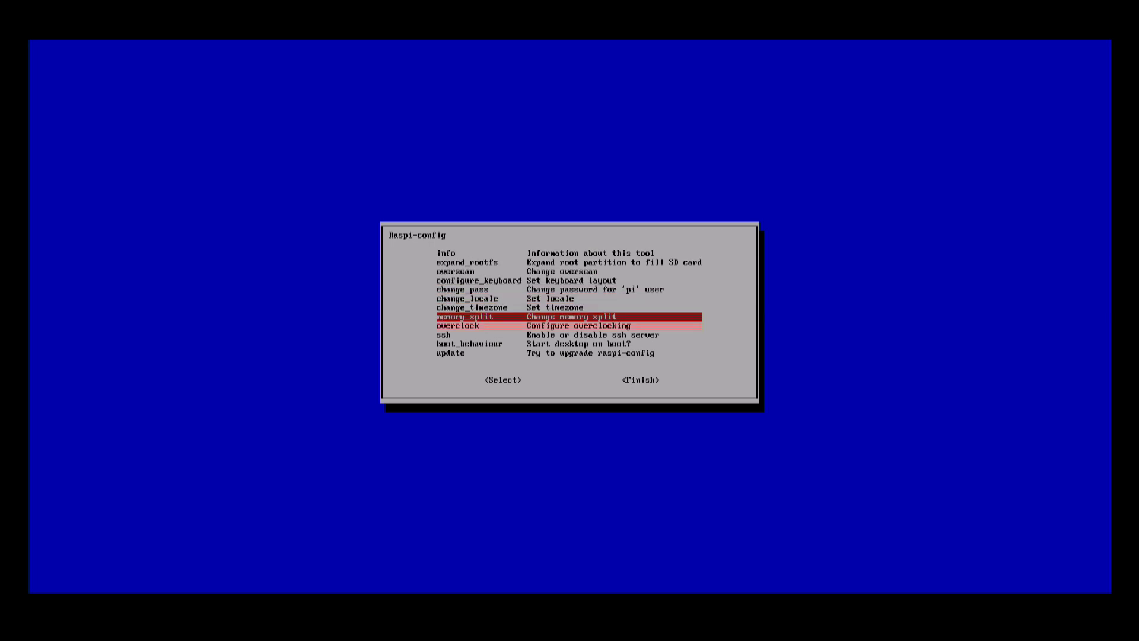
pyautogui.press('Down')
pyautogui.press('Down')
pyautogui.press('Down')
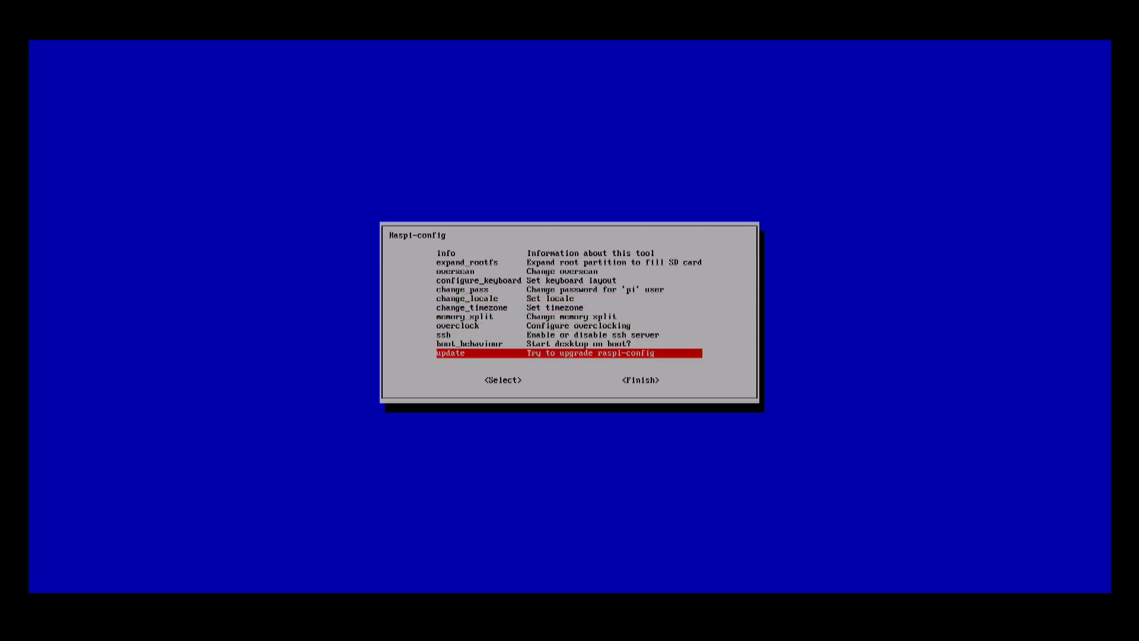
pyautogui.press('Tab')
pyautogui.press('Tab')
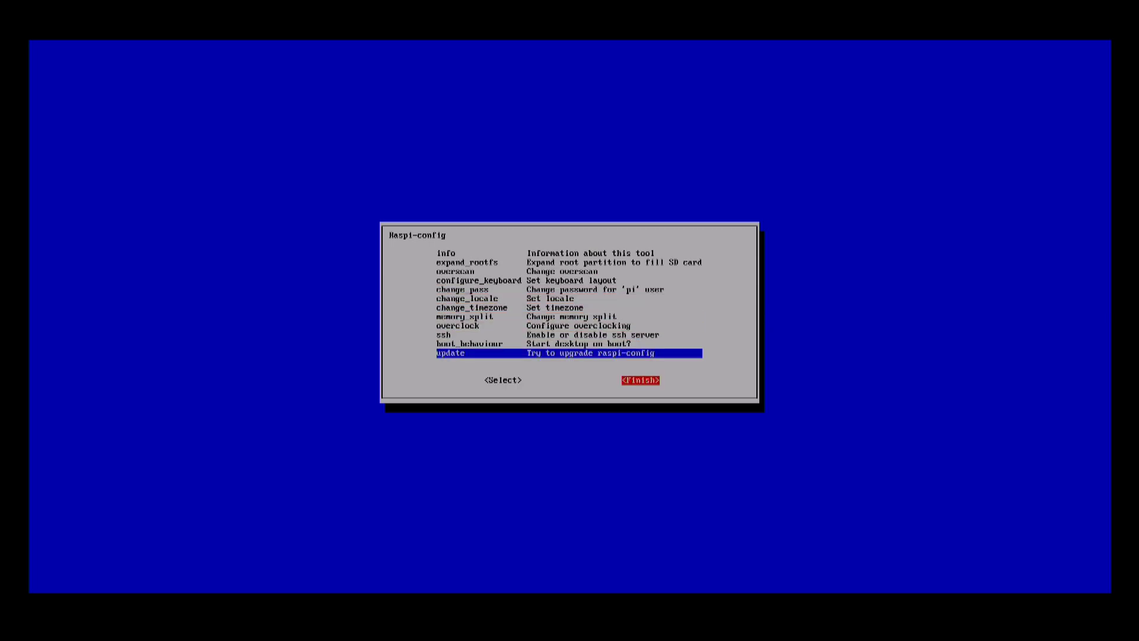
pyautogui.press('Return')
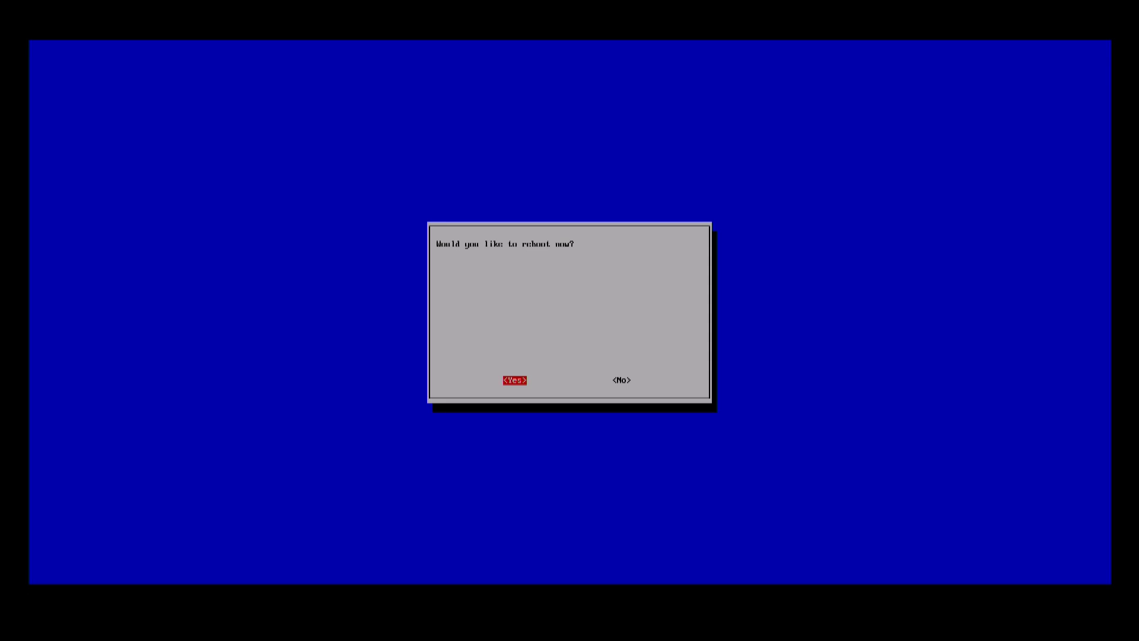
pyautogui.press('Return')
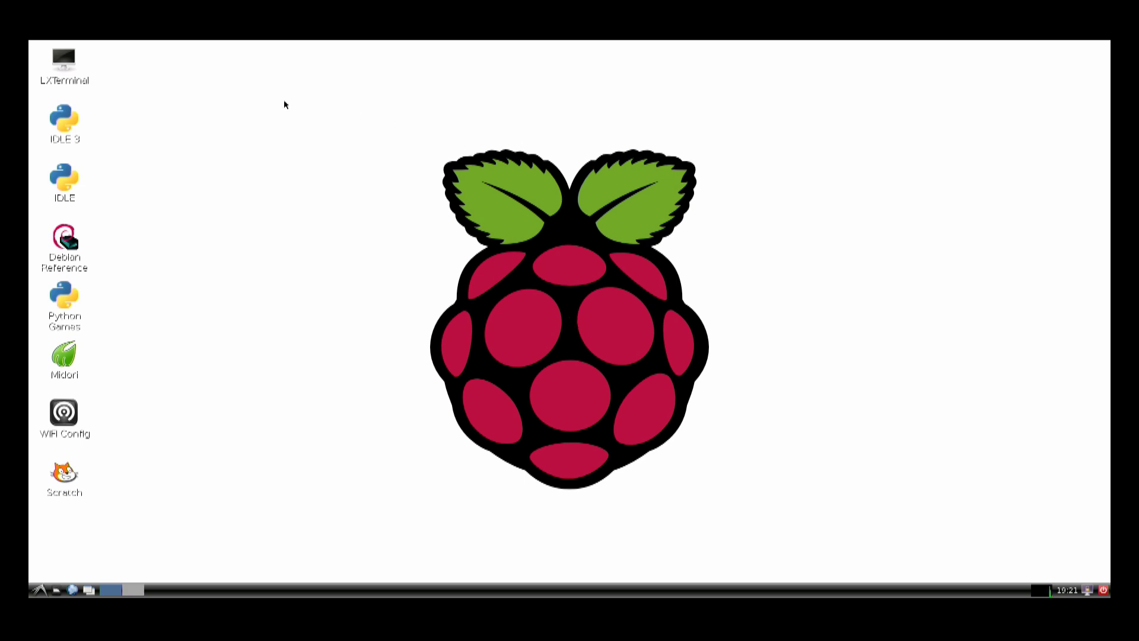
# Launch LXTerminal, start nano and type the test string 'jfhndjf | -'
pyautogui.click(66, 61)
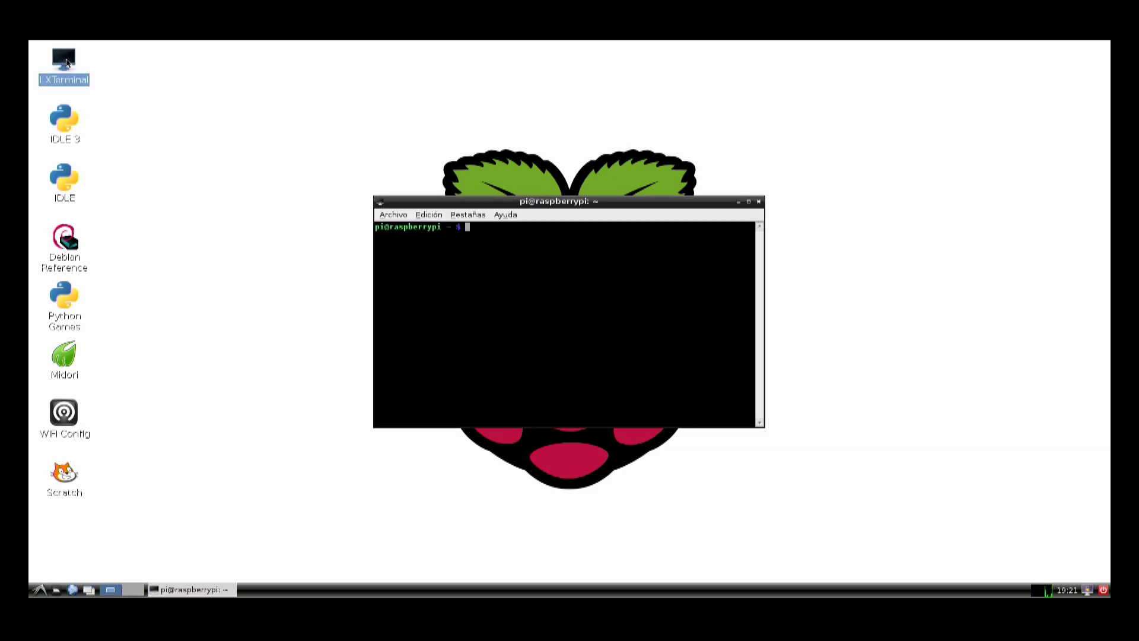
pyautogui.write('n')
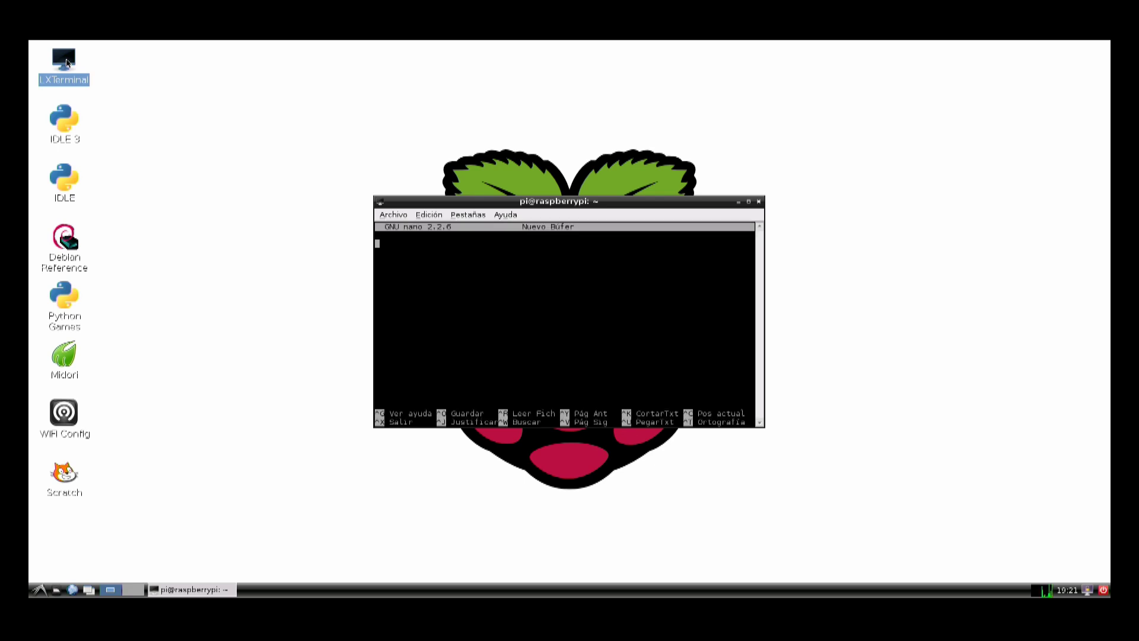
pyautogui.write('jfhndjf')
pyautogui.write('-')
pyautogui.press('Return')
# Add 'We are good' and 'Congrats' on separate lines, then quit nano with Ctrl+X
pyautogui.write('We ')
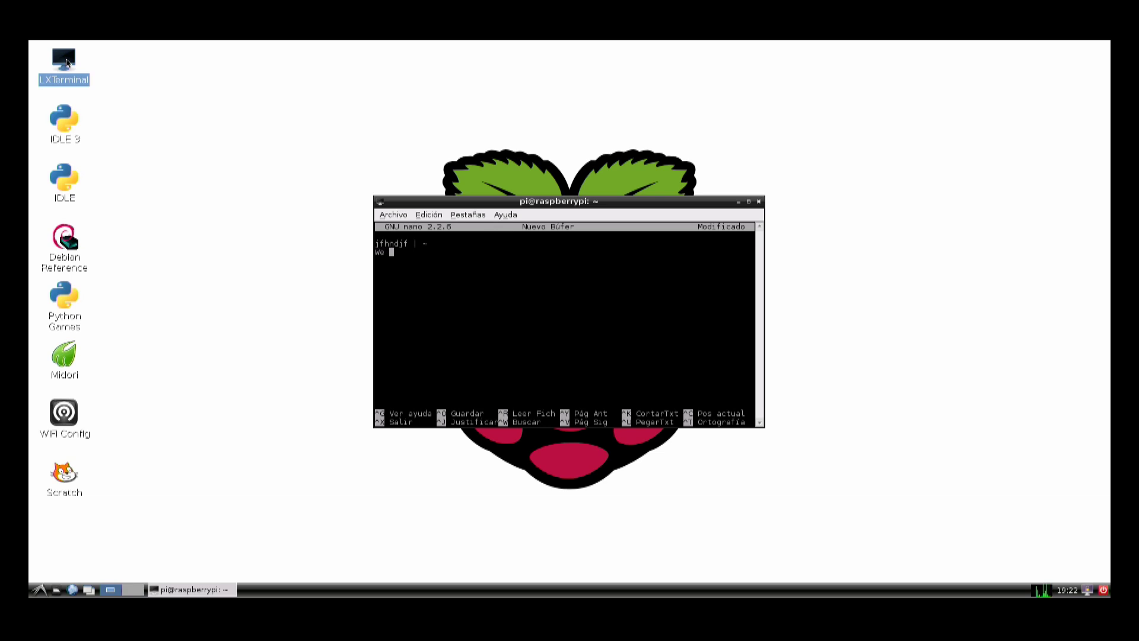
pyautogui.write('are good')
pyautogui.press('Return')
pyautogui.press('Return')
pyautogui.write('Congrats')
pyautogui.press('Return')
pyautogui.press('Return')
pyautogui.press('BackSpace')
pyautogui.press('BackSpace')
pyautogui.press('Return')
pyautogui.press('Return')
pyautogui.hotkey('ctrl', 'x')
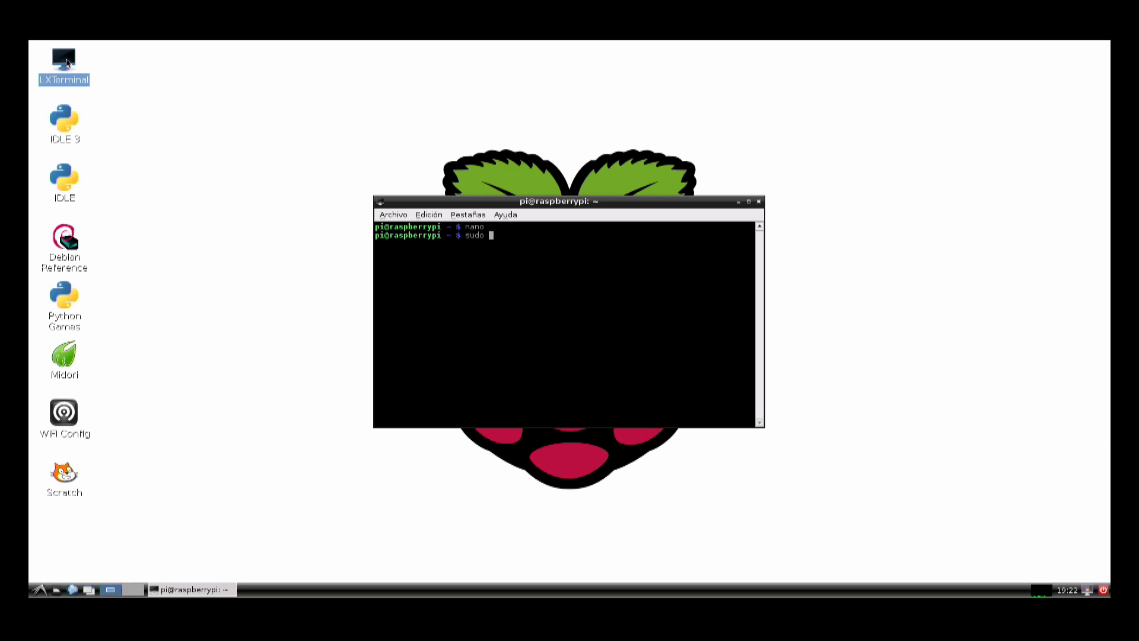
# Enter the command 'sudo raspi-config' at the shell prompt
pyautogui.write('raspi-config')
# Launch raspi-config with sudo and open its locale settings
pyautogui.press('Return')
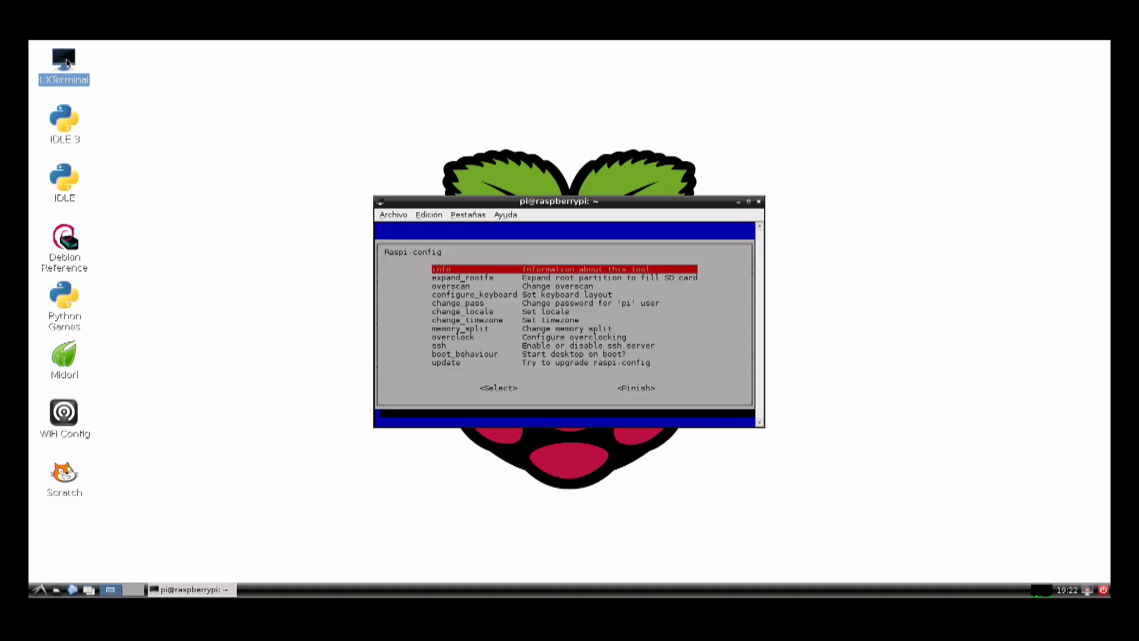
pyautogui.press('Down')
pyautogui.press('Down')
pyautogui.press('Down')
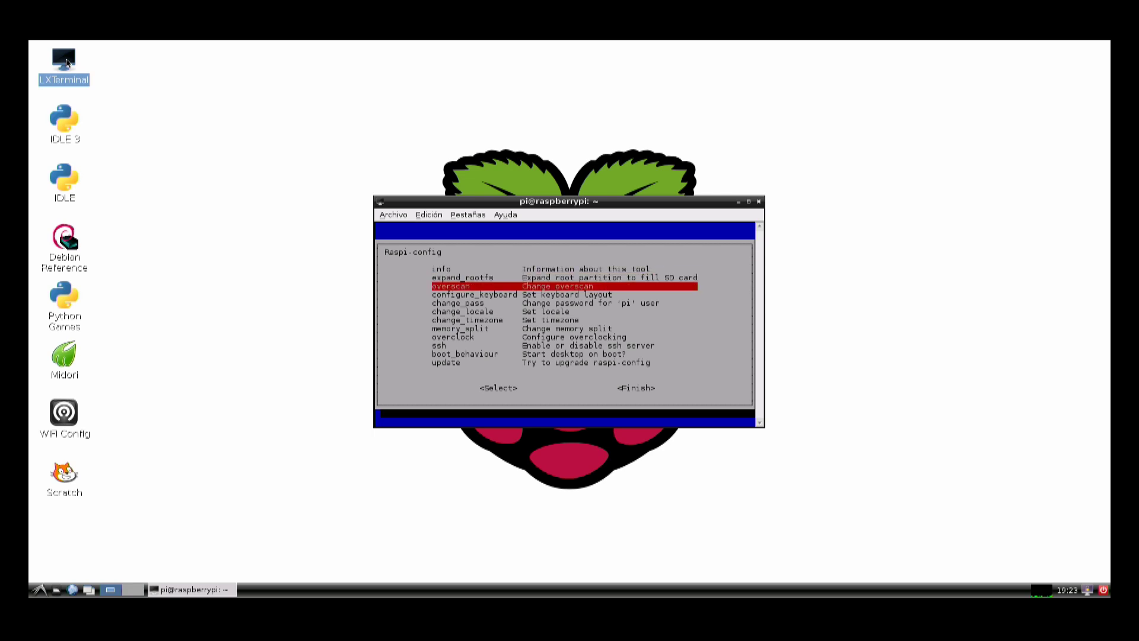
pyautogui.press('Down')
pyautogui.press('Down')
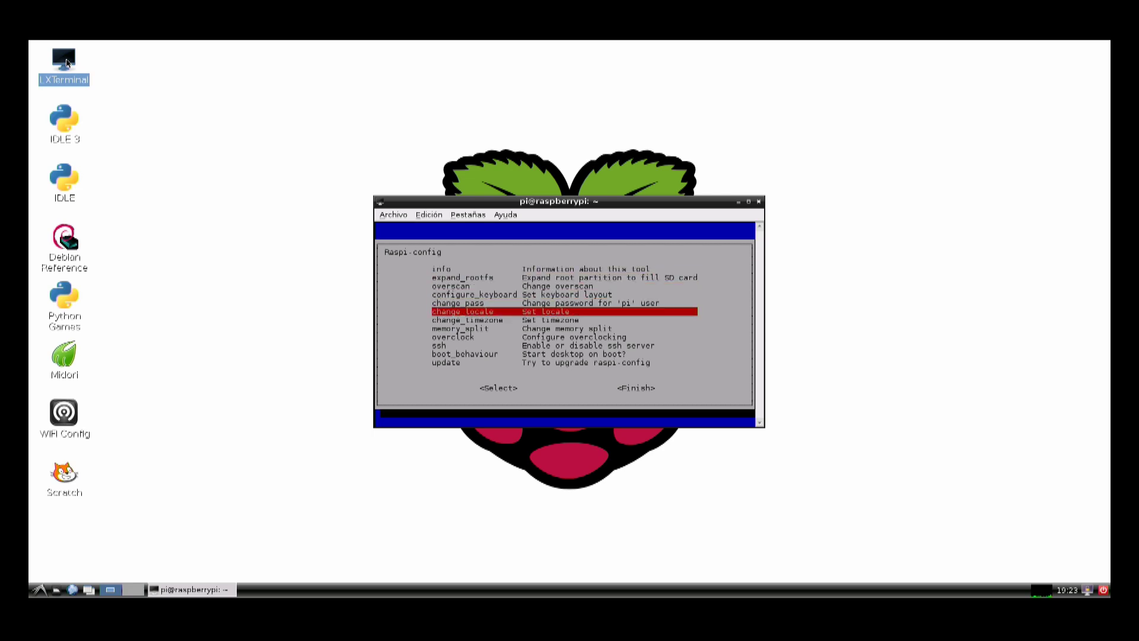
pyautogui.press('Return')
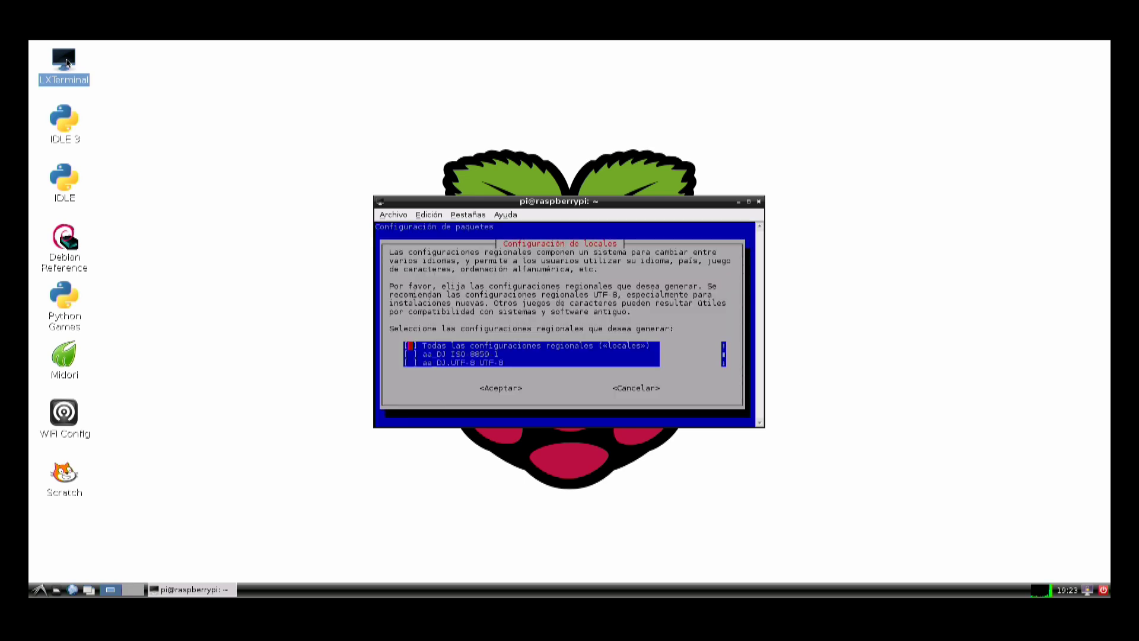
# Tick en_US.UTF-8 UTF-8 in the locale list and confirm the selection
pyautogui.press('Down')
pyautogui.press('Down')
pyautogui.press('Down')
pyautogui.press('Down')
pyautogui.press('Down')
pyautogui.press('Down')
pyautogui.press('Down')
pyautogui.press('Down')
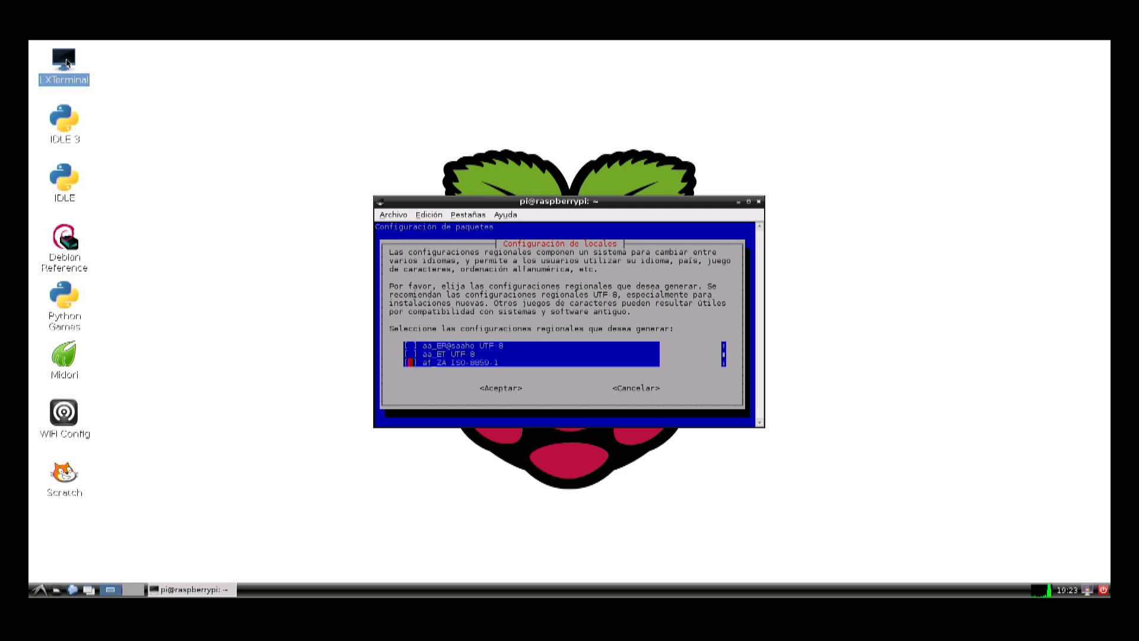
pyautogui.press('Down')
pyautogui.press('Down')
pyautogui.press('Down')
pyautogui.press('Down')
pyautogui.press('Down')
pyautogui.press('Down')
pyautogui.press('Down')
pyautogui.press('Down')
pyautogui.press('Down')
pyautogui.press('Down')
pyautogui.press('Down')
pyautogui.press('Down')
pyautogui.press('Down')
pyautogui.press('Down')
pyautogui.press('Down')
pyautogui.press('Down')
pyautogui.press('Down')
pyautogui.press('Down')
pyautogui.press('Down')
pyautogui.press('Down')
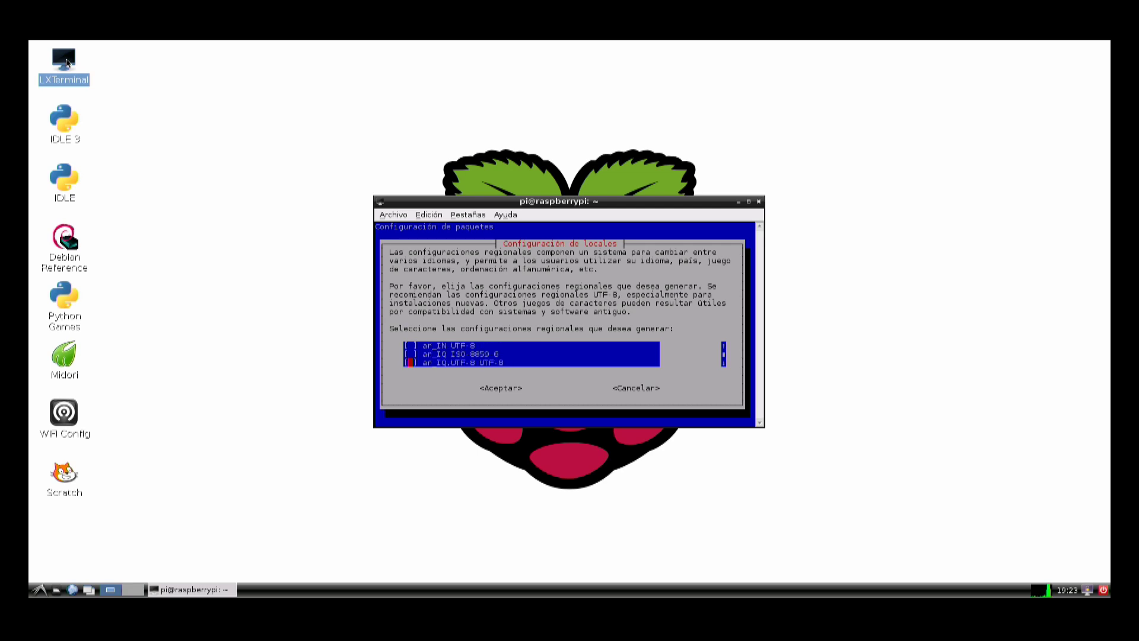
pyautogui.press('Down')
pyautogui.press('Down')
pyautogui.press('Down')
pyautogui.press('Down')
pyautogui.press('Down')
pyautogui.press('Down')
pyautogui.press('Down')
pyautogui.press('Down')
pyautogui.press('Down')
pyautogui.press('Down')
pyautogui.press('Down')
pyautogui.press('Down')
pyautogui.press('Down')
pyautogui.press('Down')
pyautogui.press('Down')
pyautogui.press('Down')
pyautogui.press('Down')
pyautogui.press('Down')
pyautogui.press('Down')
pyautogui.press('Down')
pyautogui.press('Down')
pyautogui.press('Down')
pyautogui.press('Down')
pyautogui.press('Down')
pyautogui.press('Down')
pyautogui.press('Down')
pyautogui.press('Down')
pyautogui.press('Down')
pyautogui.press('Down')
pyautogui.press('Down')
pyautogui.press('Down')
pyautogui.press('Down')
pyautogui.press('Down')
pyautogui.press('Down')
pyautogui.press('Down')
pyautogui.press('Down')
pyautogui.press('Down')
pyautogui.press('Down')
pyautogui.press('Down')
pyautogui.press('Down')
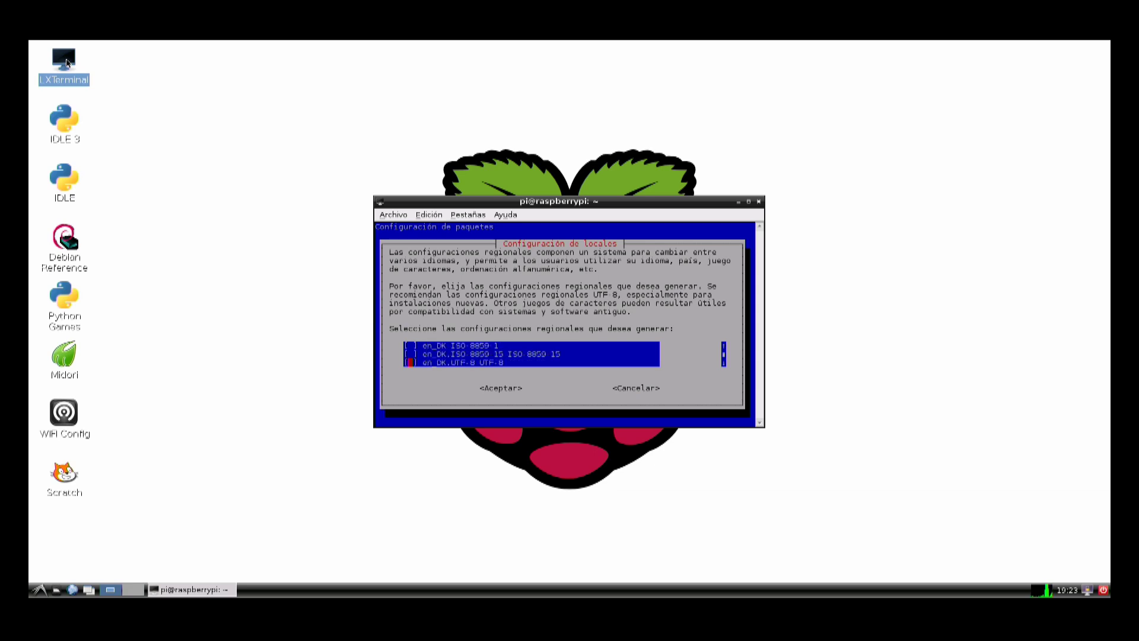
pyautogui.press('Down')
pyautogui.press('Down')
pyautogui.press('Down')
pyautogui.press('Down')
pyautogui.press('Down')
pyautogui.press('Down')
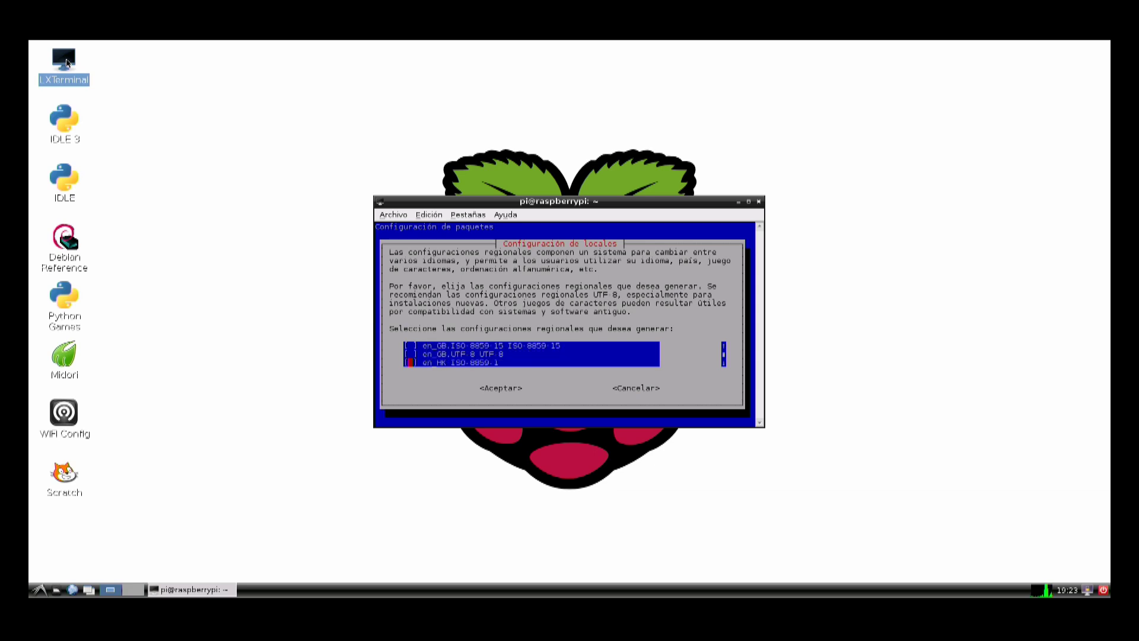
pyautogui.press('Down')
pyautogui.press('Down')
pyautogui.press('Down')
pyautogui.press('Down')
pyautogui.press('Down')
pyautogui.press('Down')
pyautogui.press('Down')
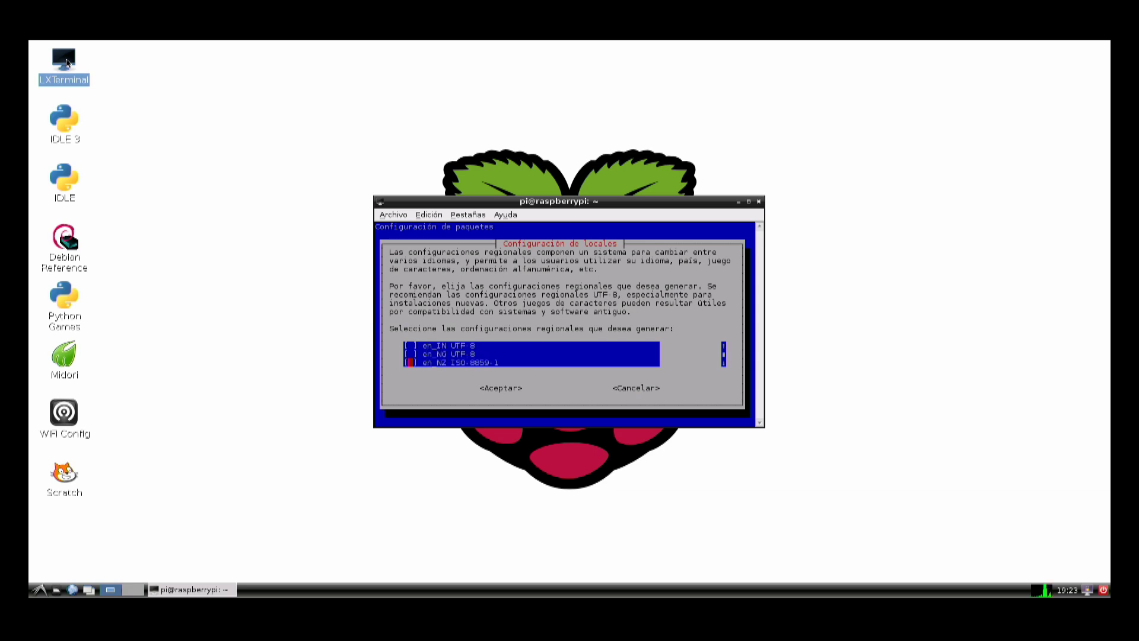
pyautogui.press('Down')
pyautogui.press('Down')
pyautogui.press('Down')
pyautogui.press('Down')
pyautogui.press('Down')
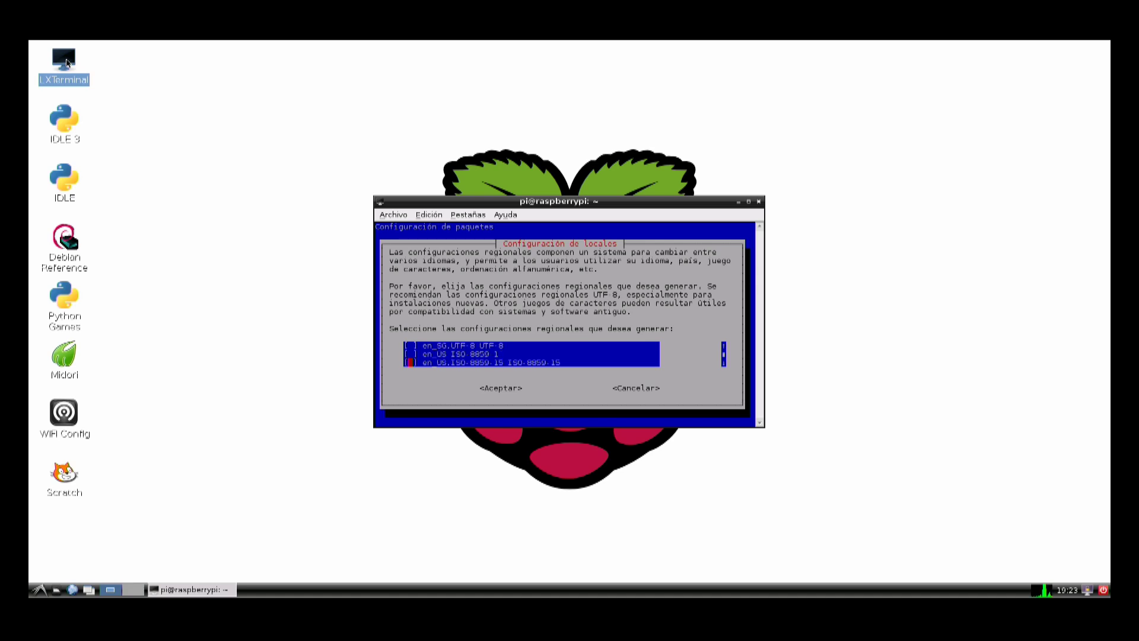
pyautogui.press('Down')
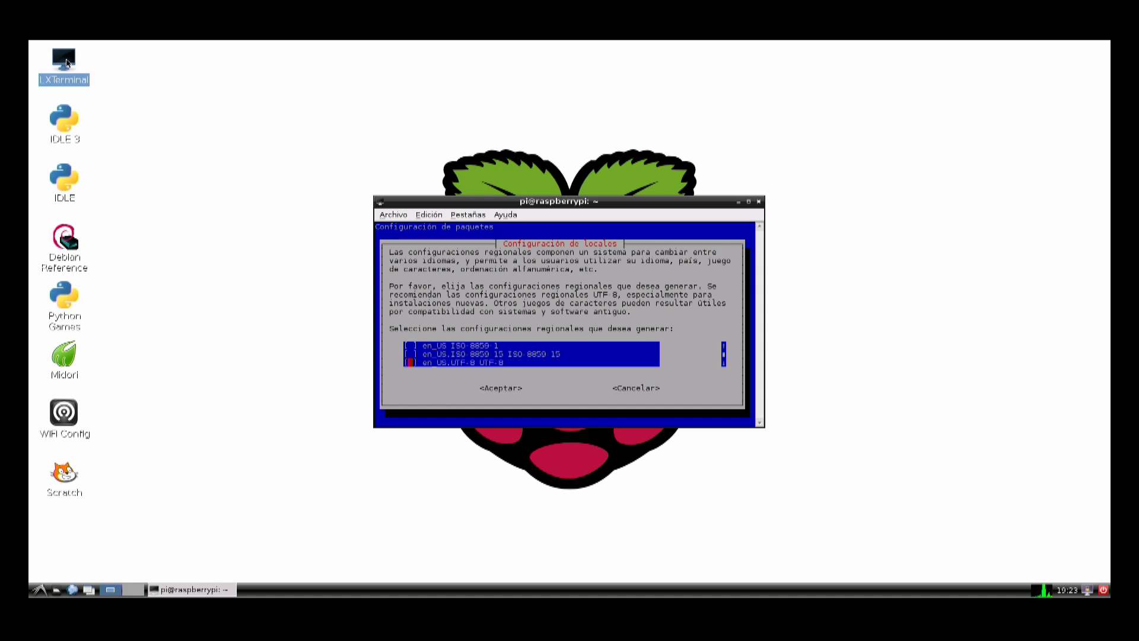
pyautogui.press('space')
pyautogui.press('Down')
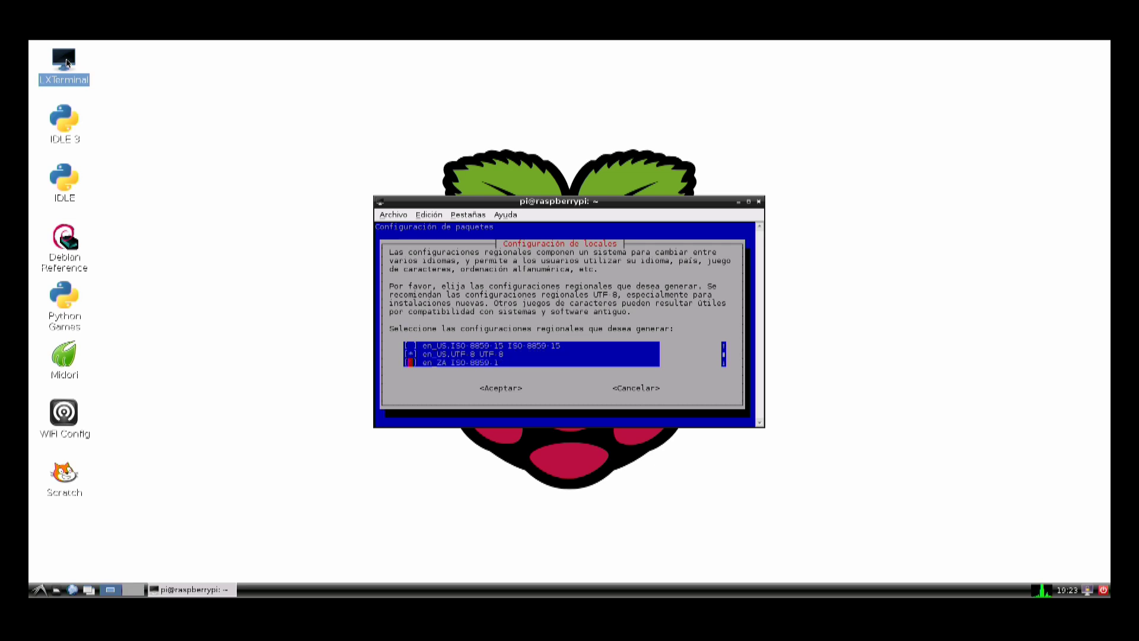
pyautogui.press('Down')
pyautogui.press('Down')
pyautogui.press('Down')
pyautogui.press('Down')
pyautogui.press('Down')
pyautogui.press('Down')
pyautogui.press('Down')
pyautogui.press('Down')
pyautogui.press('Down')
pyautogui.press('Down')
pyautogui.press('Down')
pyautogui.press('Down')
pyautogui.press('Down')
pyautogui.press('Down')
pyautogui.press('Down')
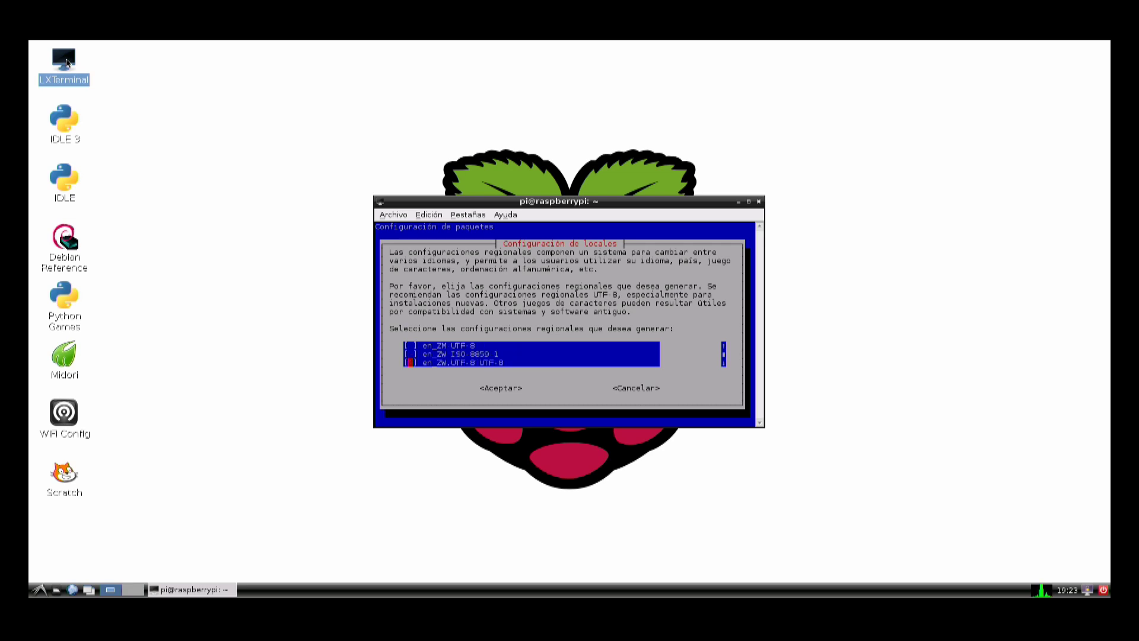
pyautogui.press('Down')
pyautogui.press('Down')
pyautogui.press('Down')
pyautogui.press('Down')
pyautogui.press('Down')
pyautogui.press('Down')
pyautogui.press('Down')
pyautogui.press('Down')
pyautogui.press('Down')
pyautogui.press('Down')
pyautogui.press('Down')
pyautogui.press('Down')
pyautogui.press('Up')
pyautogui.press('Up')
pyautogui.press('Up')
pyautogui.press('Up')
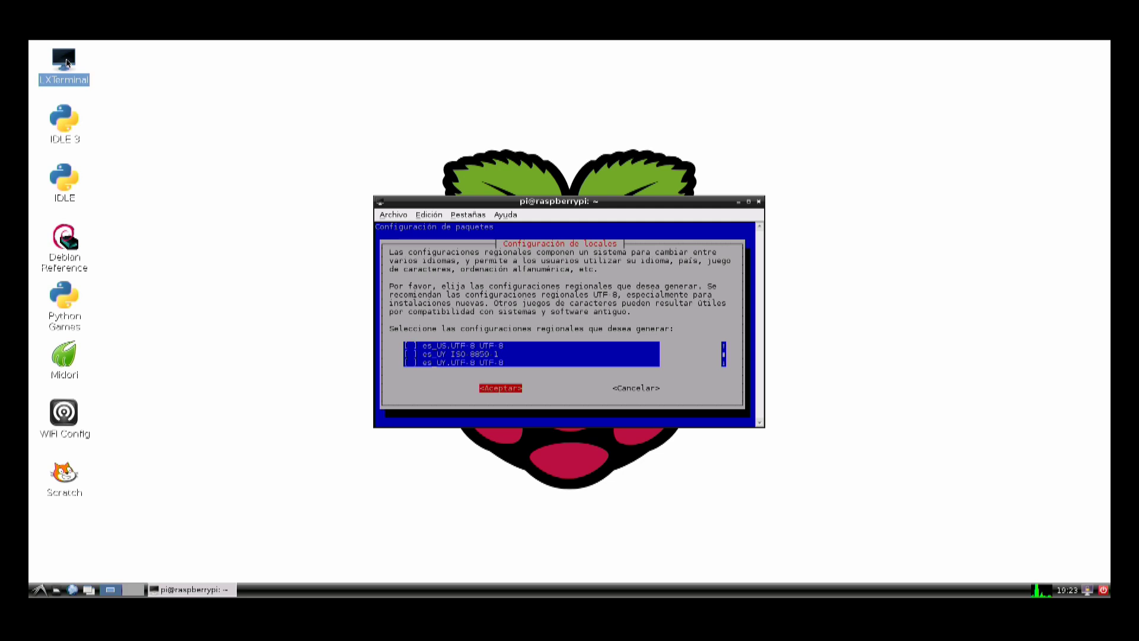
pyautogui.press('Return')
# Choose en_US.UTF-8 instead of Ninguno as the default locale
pyautogui.press('Down')
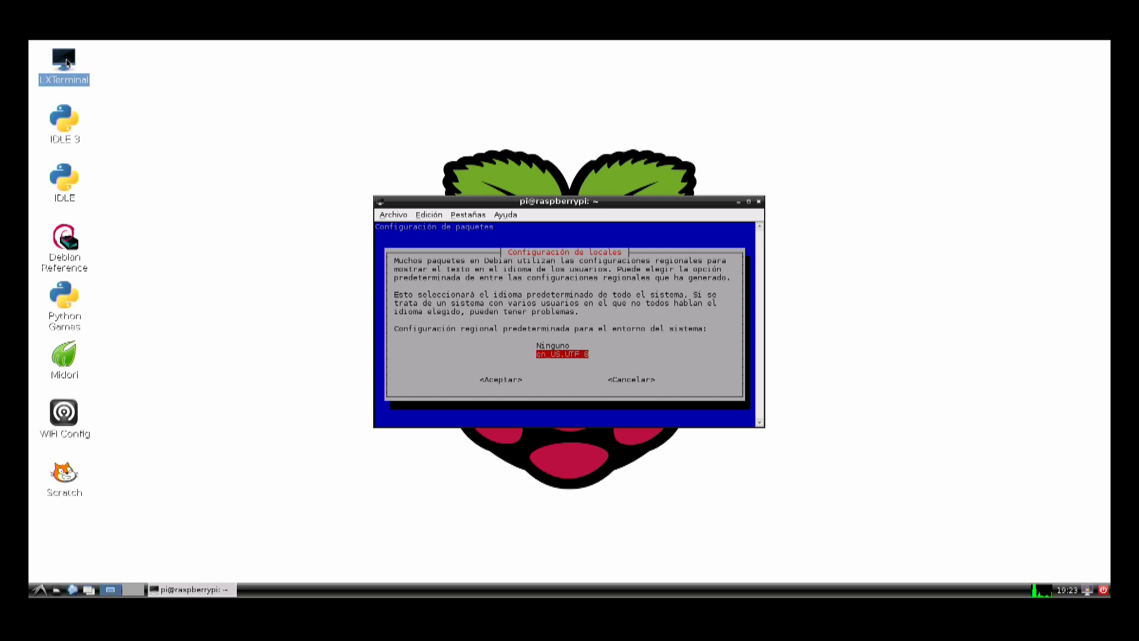
pyautogui.press('Return')
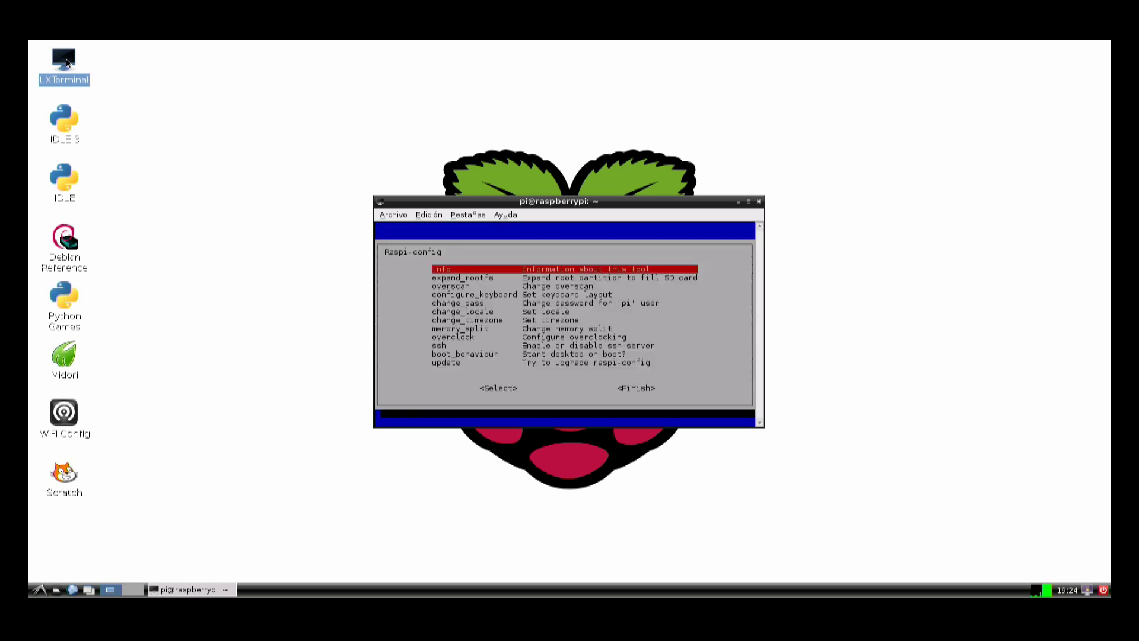
# Finish and quit raspi-config once locale generation completes
pyautogui.press('Tab')
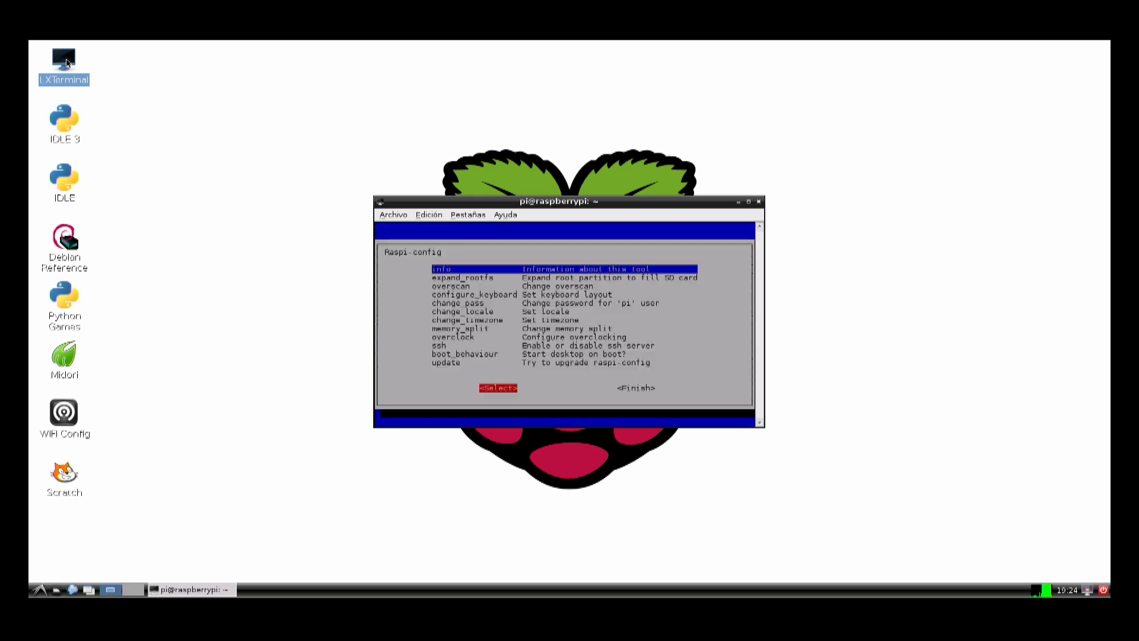
pyautogui.press('Tab')
pyautogui.press('Return')
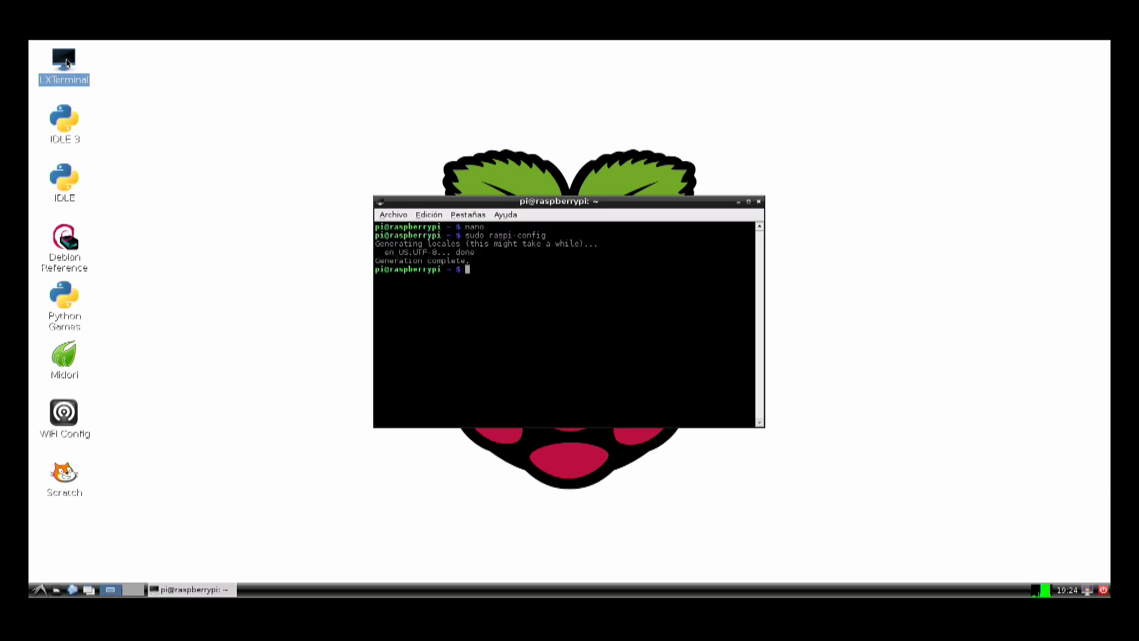
# Run exit at the shell prompt to close LXTerminal
pyautogui.write('xhu')
pyautogui.press('BackSpace')
pyautogui.press('BackSpace')
pyautogui.write('udo shutdown')
pyautogui.press('BackSpace')
pyautogui.press('BackSpace')
pyautogui.press('BackSpace')
pyautogui.press('BackSpace')
pyautogui.press('BackSpace')
pyautogui.press('BackSpace')
pyautogui.press('BackSpace')
pyautogui.press('BackSpace')
pyautogui.press('BackSpace')
pyautogui.press('BackSpace')
pyautogui.press('BackSpace')
pyautogui.press('BackSpace')
pyautogui.press('BackSpace')
pyautogui.write('exit')
pyautogui.press('Return')
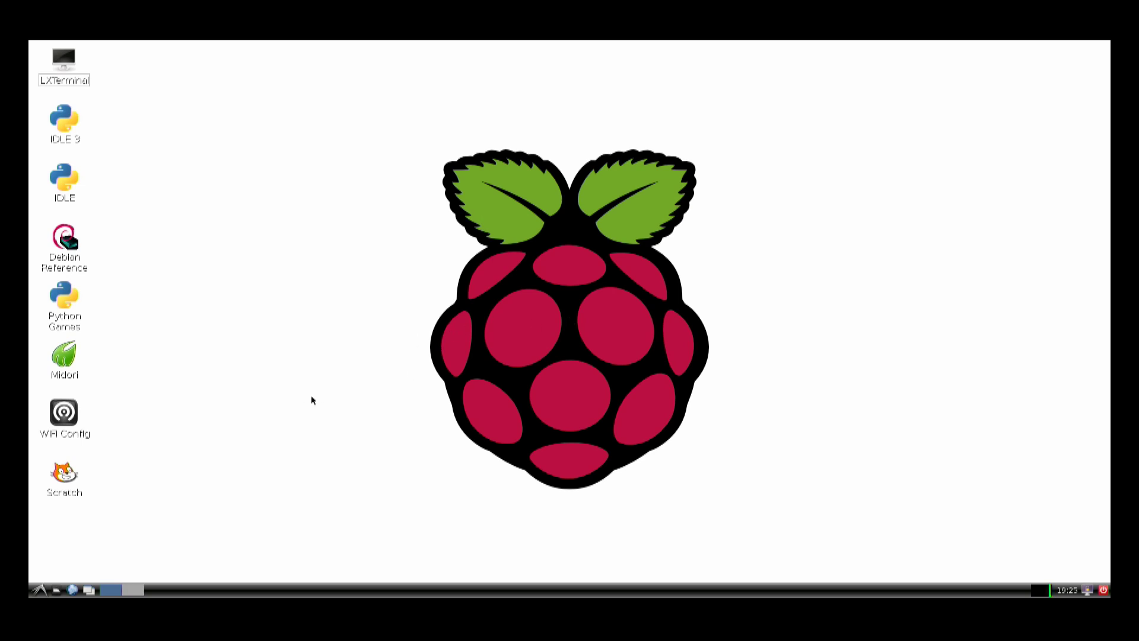
# Launch the nano text editor from Menu > Other
pyautogui.click(38, 590)
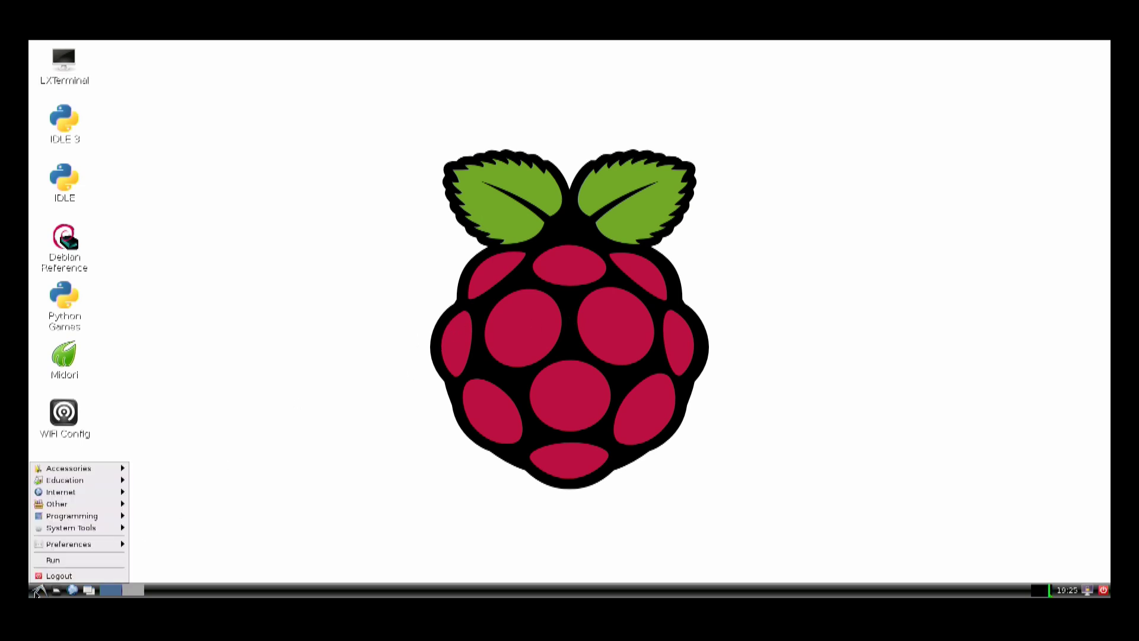
pyautogui.moveTo(90, 528)
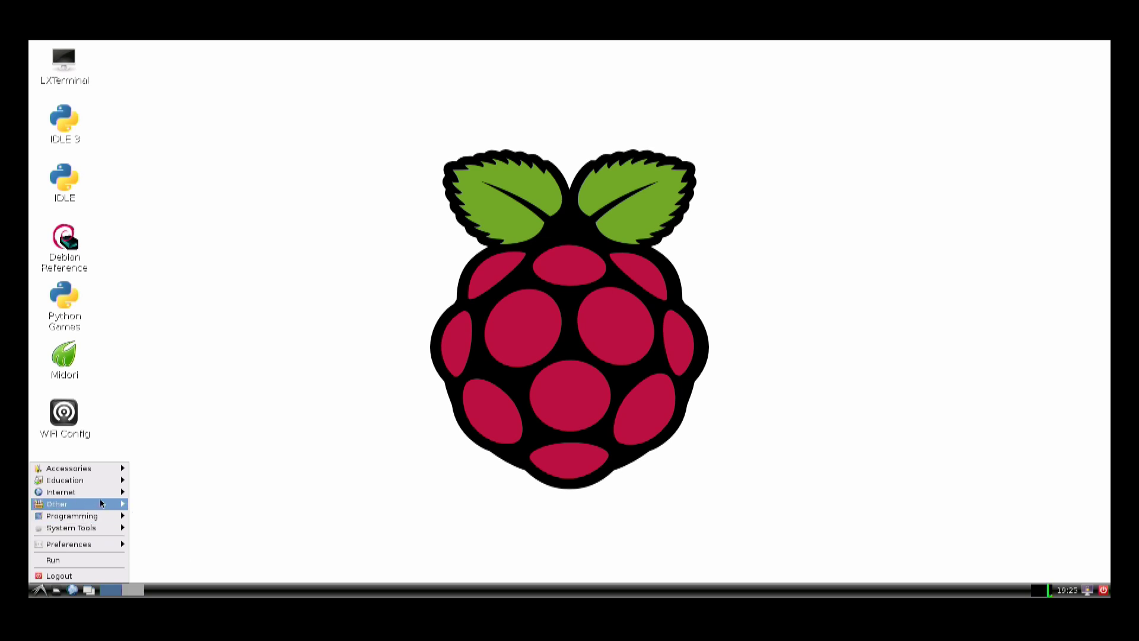
pyautogui.moveTo(100, 502)
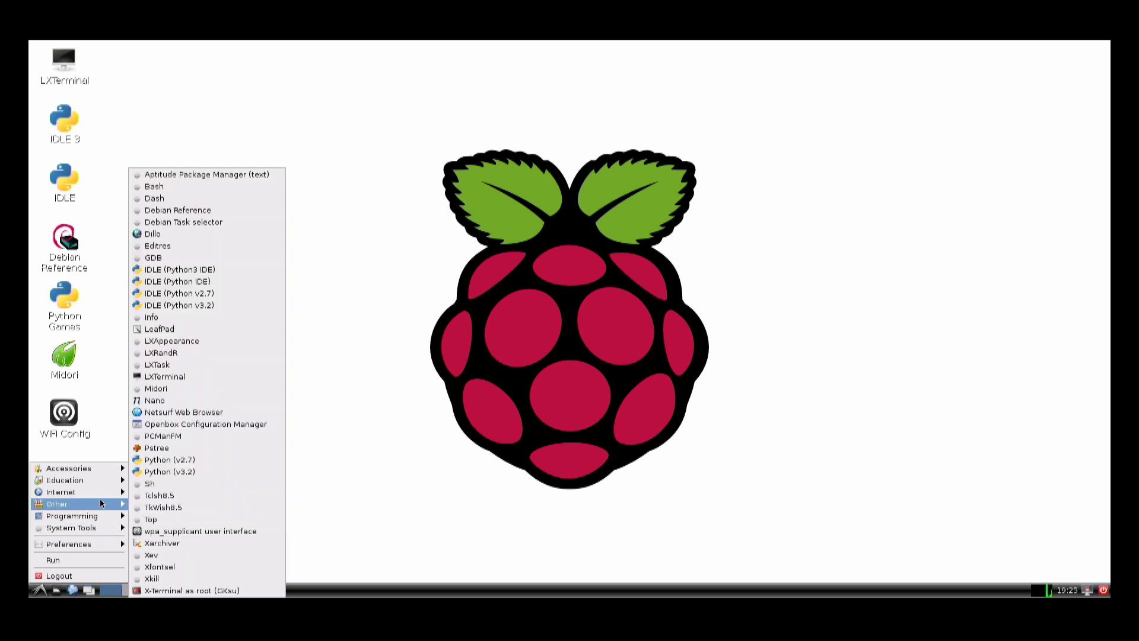
pyautogui.click(168, 400)
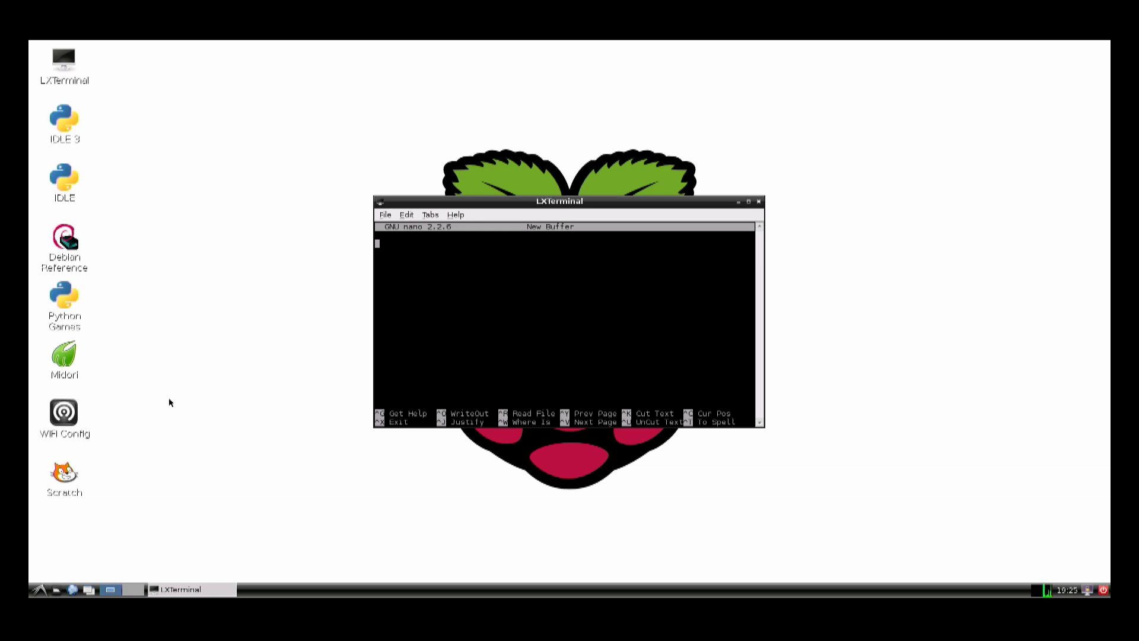
# Type the test lines 'Testing |' and 'Tilde ~' in the new nano buffer
pyautogui.write('Testing |')
pyautogui.press('Return')
pyautogui.write('Tikl')
pyautogui.press('BackSpace')
pyautogui.press('BackSpace')
pyautogui.write('lde ')
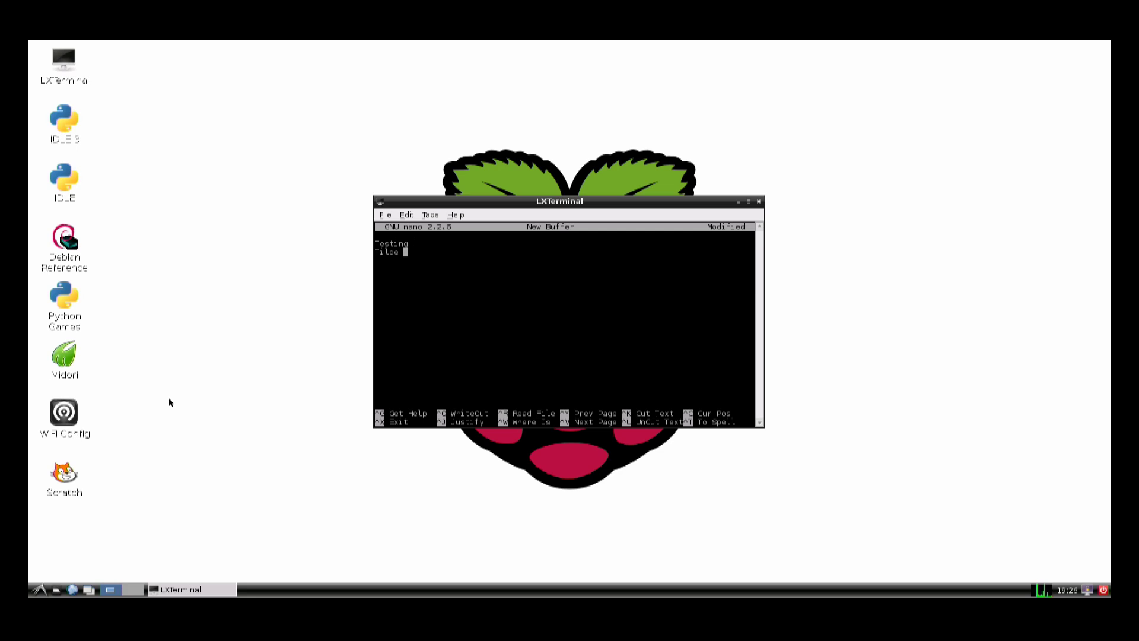
pyautogui.write('~')
pyautogui.press('Return')
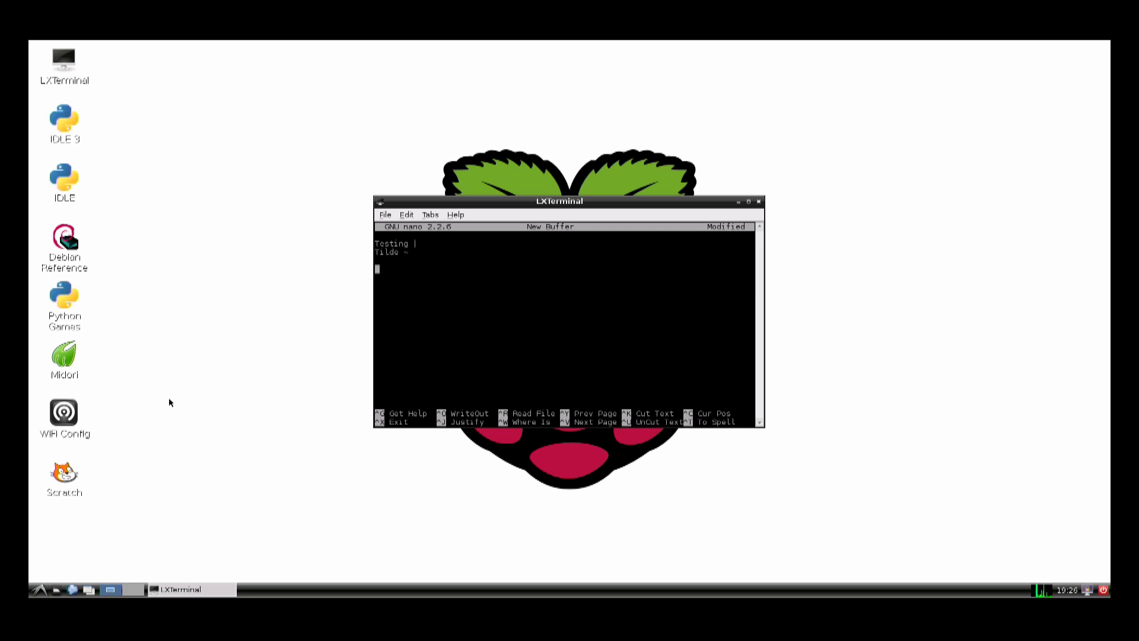